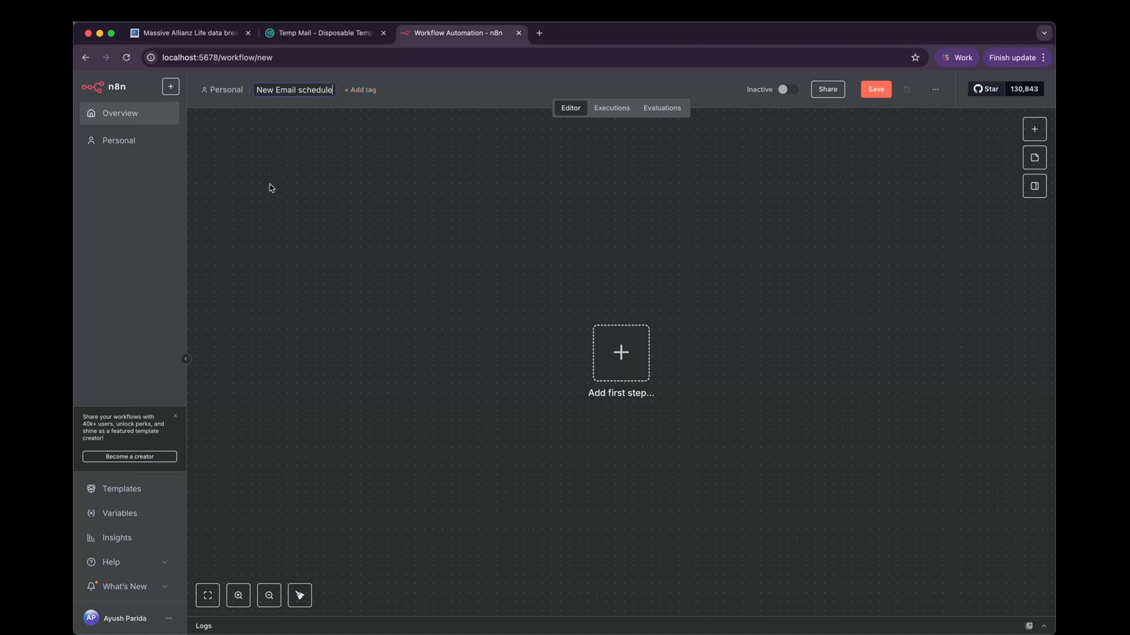
- Name the workflow New Email schedule and add a manual trigger as its first node
{"action": "key", "text": "Return"}
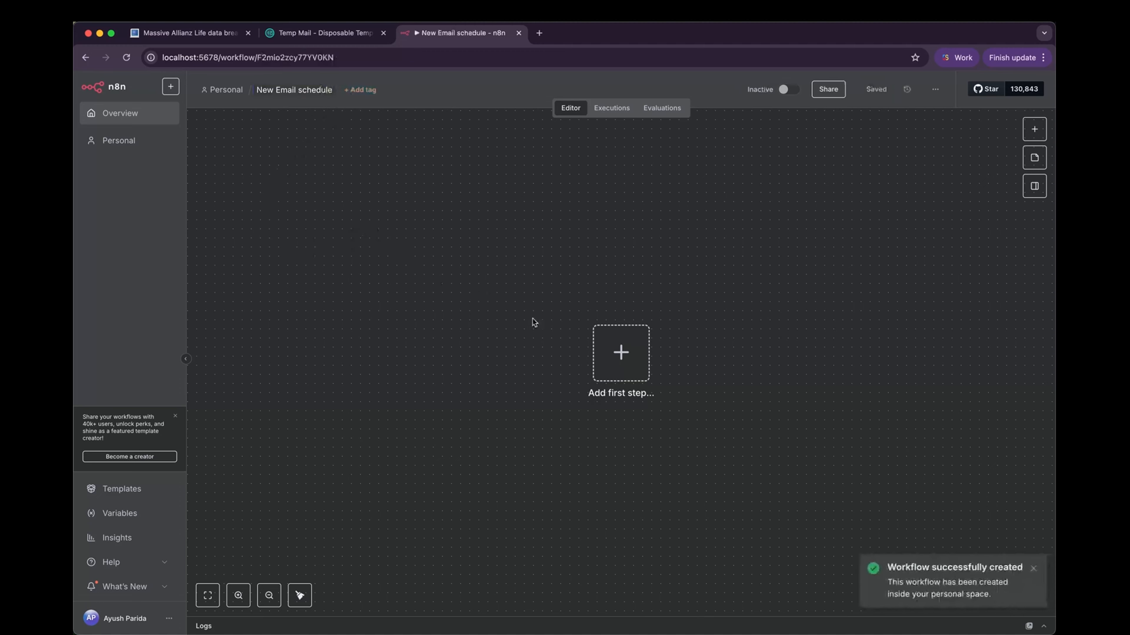
{"action": "left_click", "coordinate": [621, 353]}
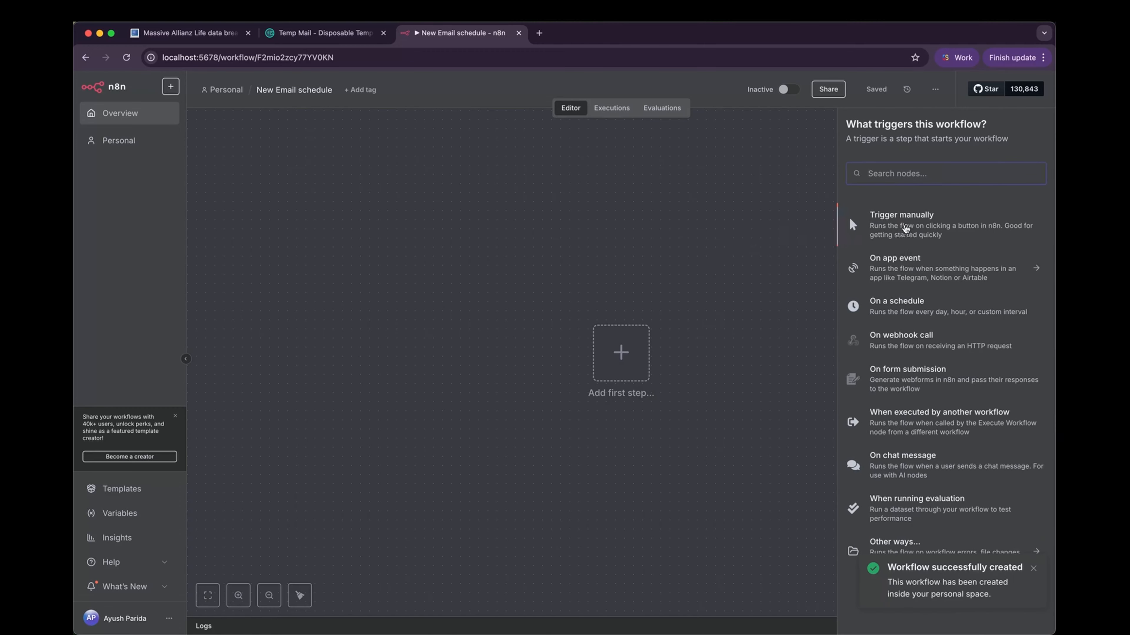
{"action": "left_click", "coordinate": [906, 227]}
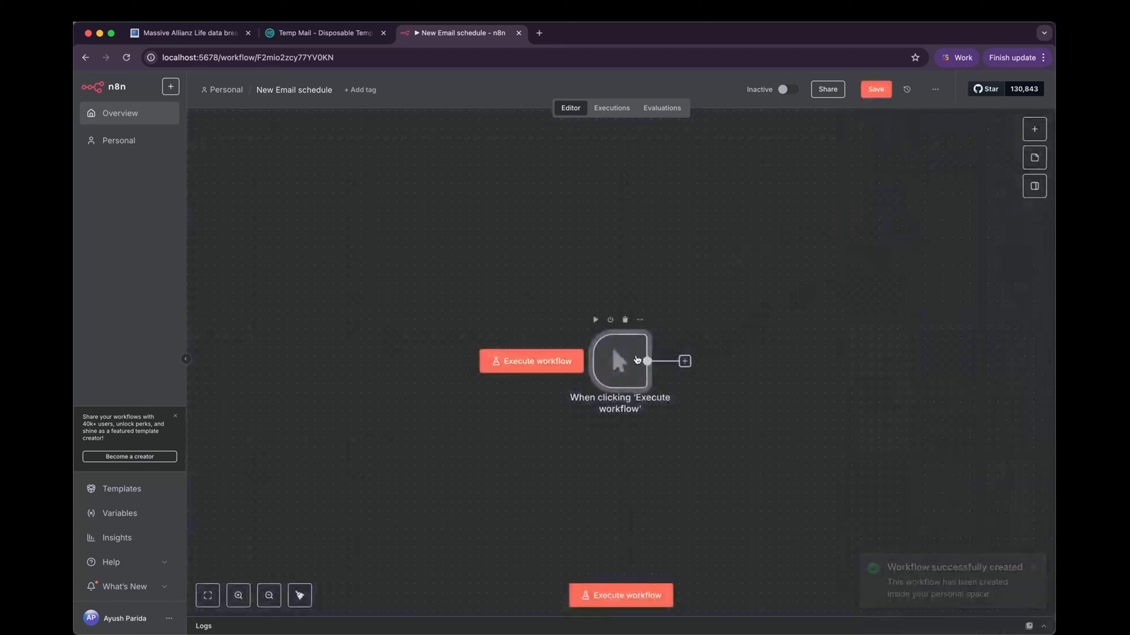
- Add a Schedule Trigger that fires every day at 7am and place it below the manual trigger
{"action": "left_click", "coordinate": [1034, 129]}
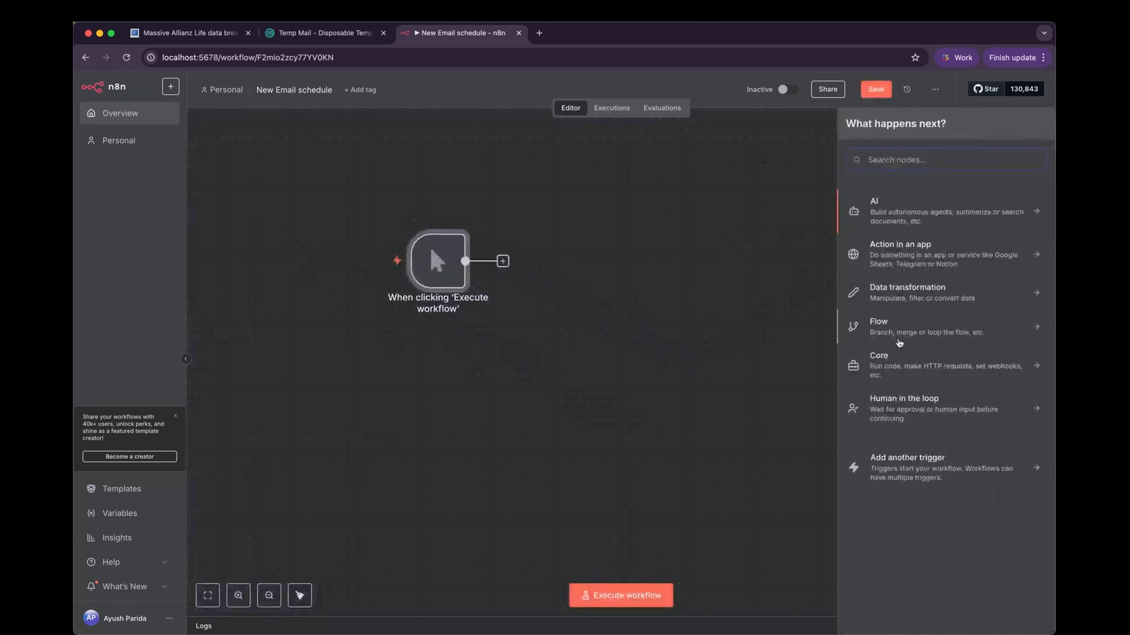
{"action": "left_click", "coordinate": [929, 459]}
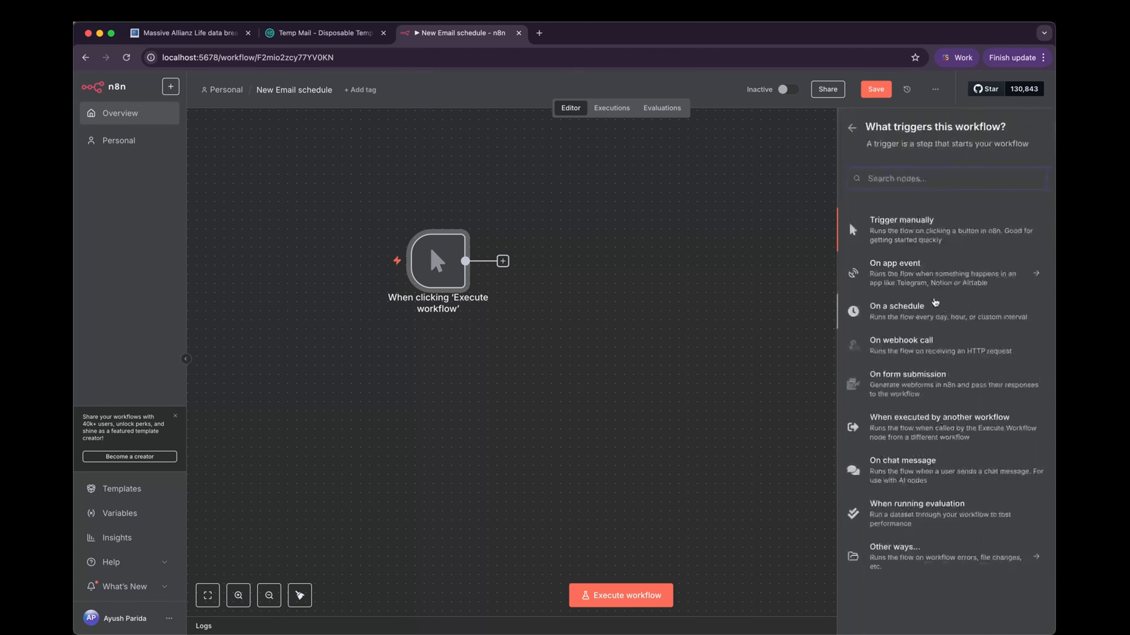
{"action": "left_click", "coordinate": [930, 319]}
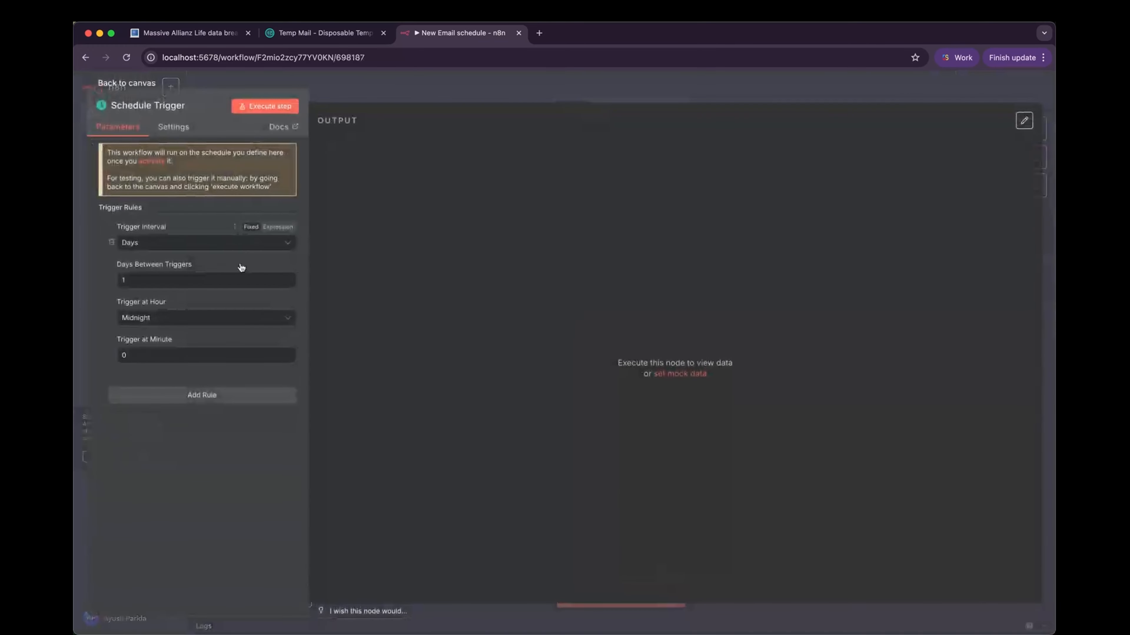
{"action": "left_click", "coordinate": [169, 319]}
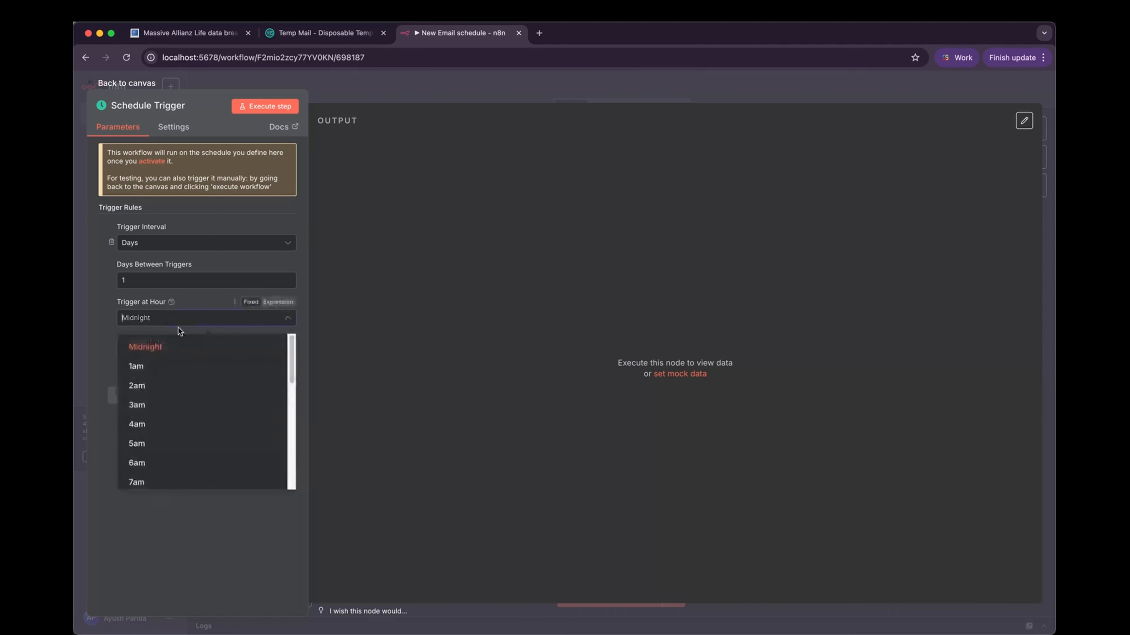
{"action": "scroll", "coordinate": [180, 422], "scroll_direction": "down", "scroll_amount": 5}
{"action": "scroll", "coordinate": [194, 400], "scroll_direction": "up", "scroll_amount": 5}
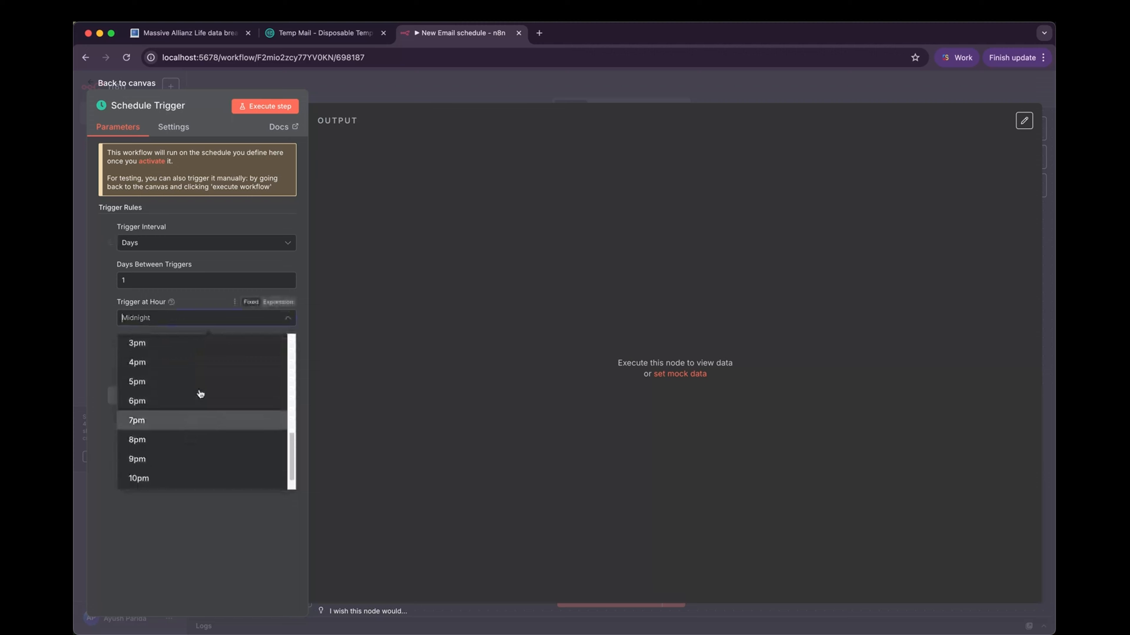
{"action": "left_click", "coordinate": [190, 389]}
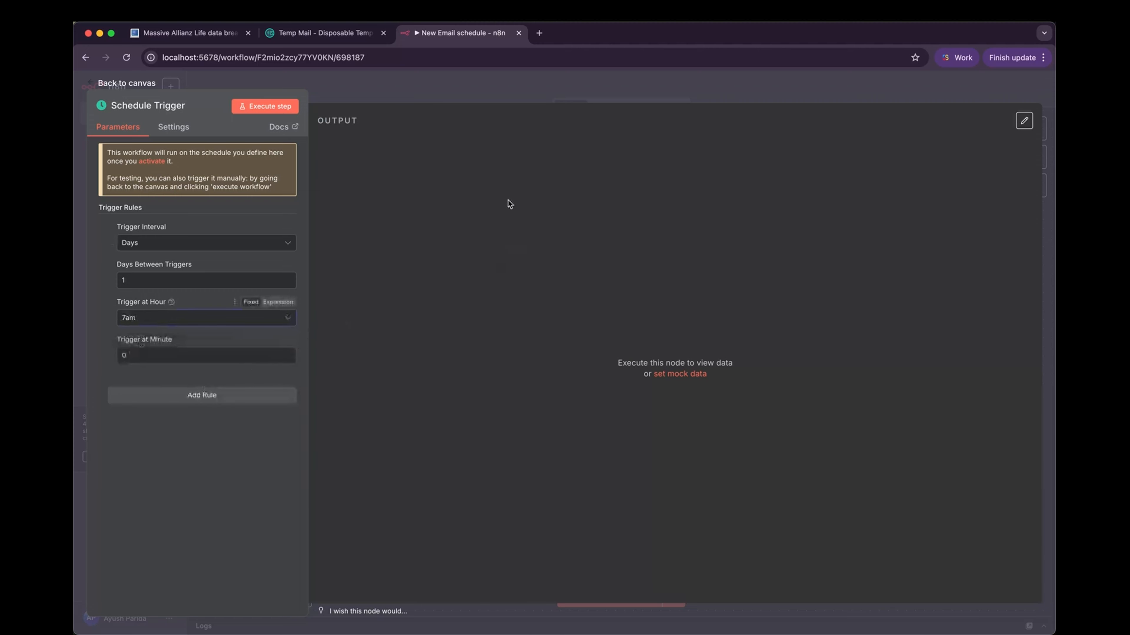
{"action": "left_click", "coordinate": [609, 92]}
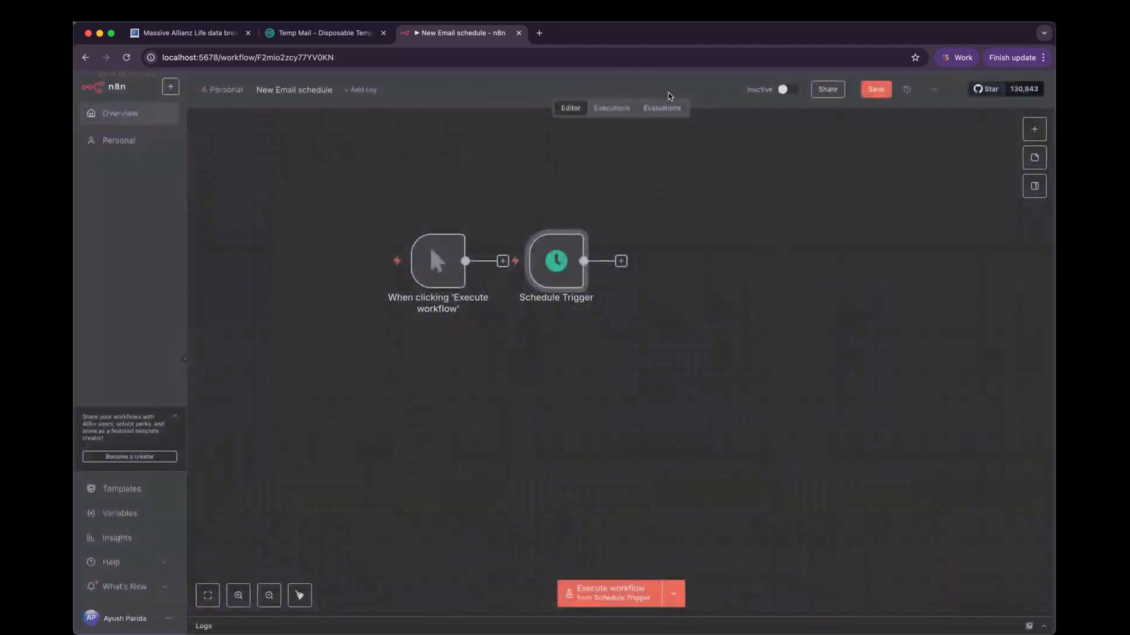
{"action": "left_click_drag", "start_coordinate": [559, 254], "coordinate": [445, 395]}
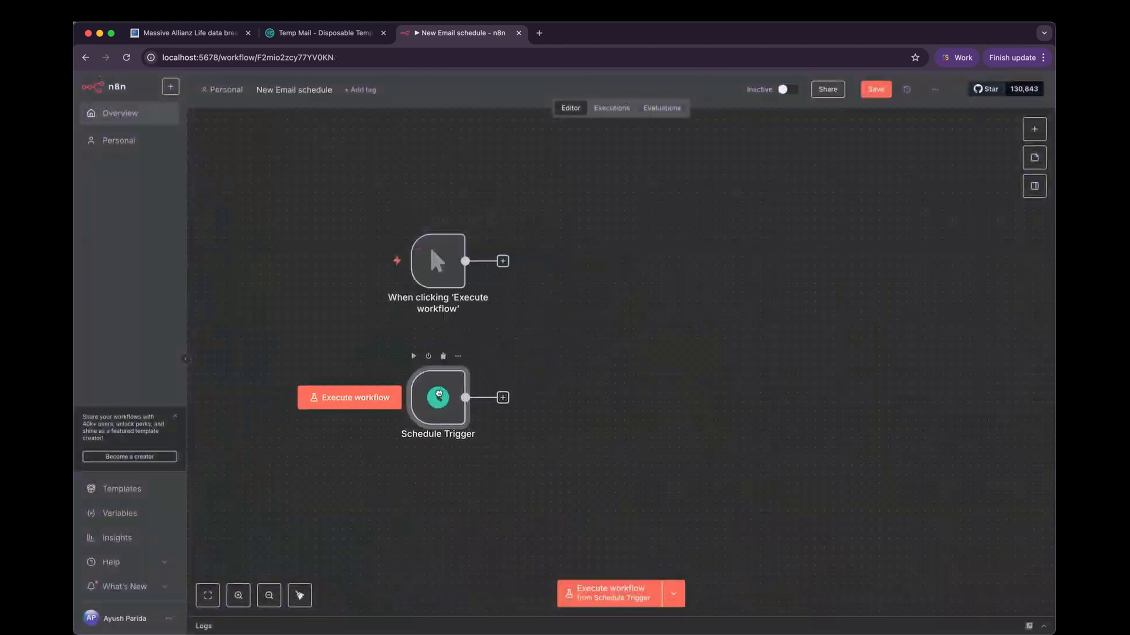
{"action": "left_click_drag", "start_coordinate": [438, 261], "coordinate": [440, 287]}
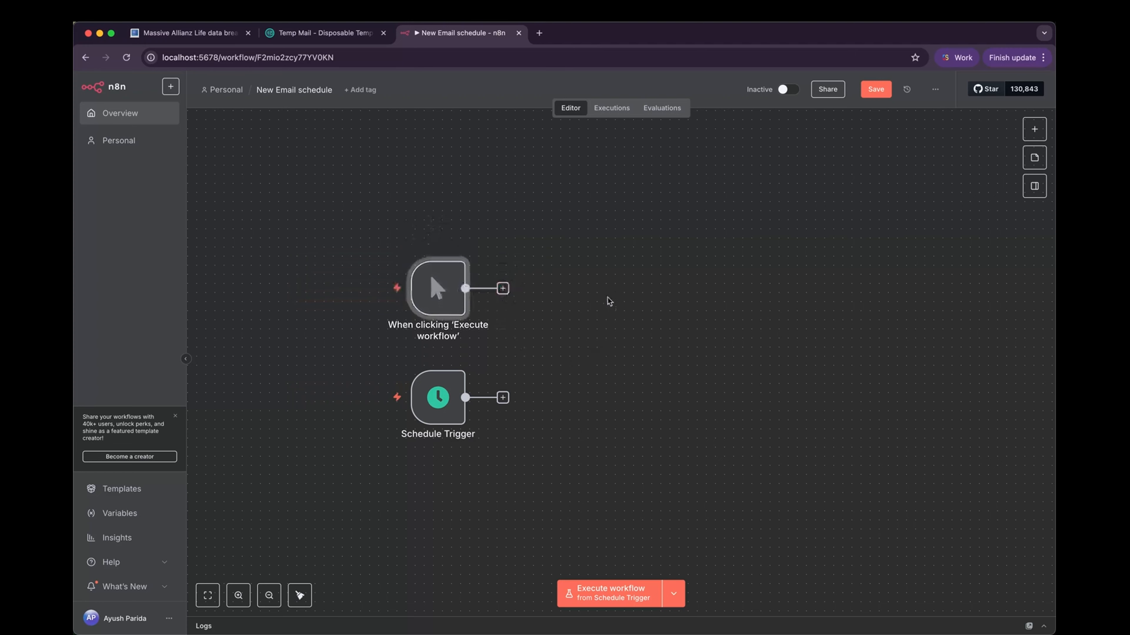
{"action": "left_click", "coordinate": [502, 288]}
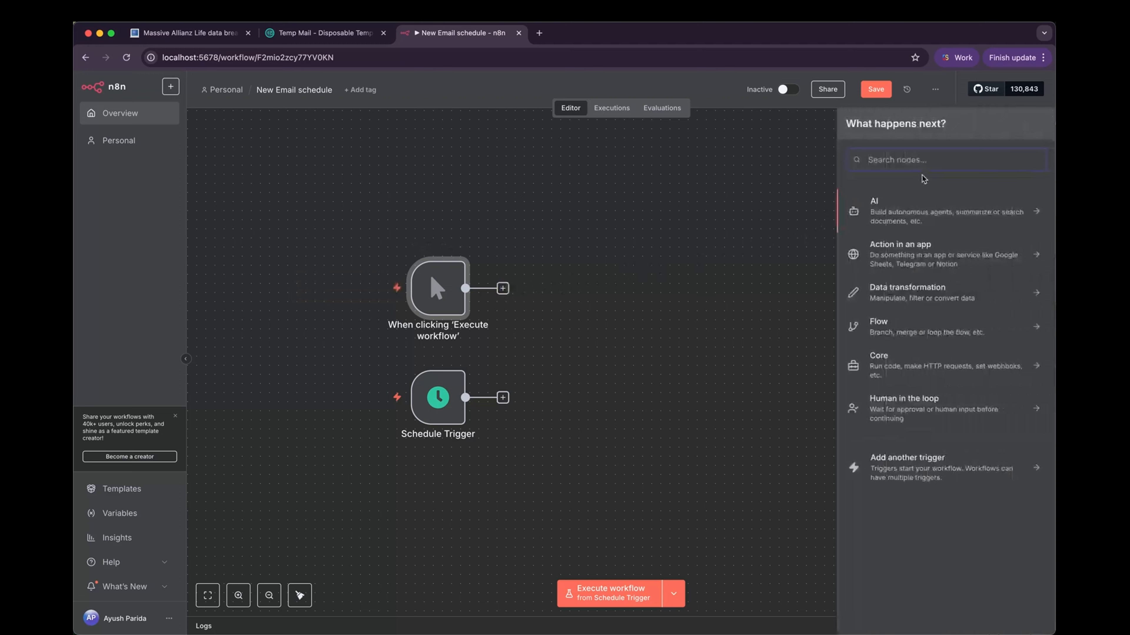
{"action": "type", "text": "feed"}
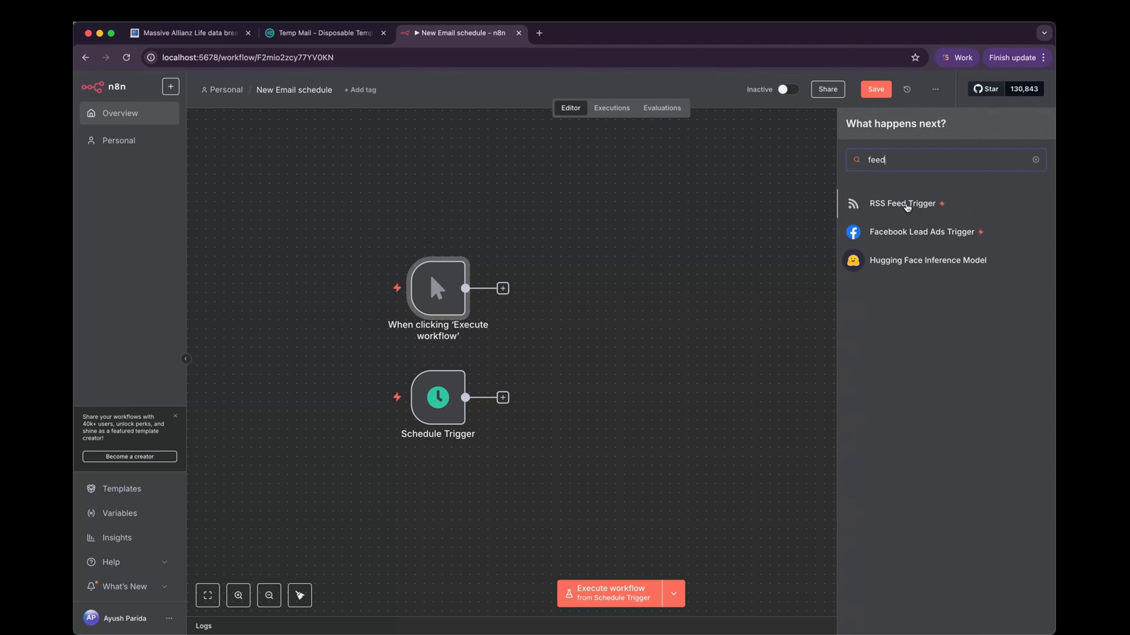
{"action": "key", "text": "Escape"}
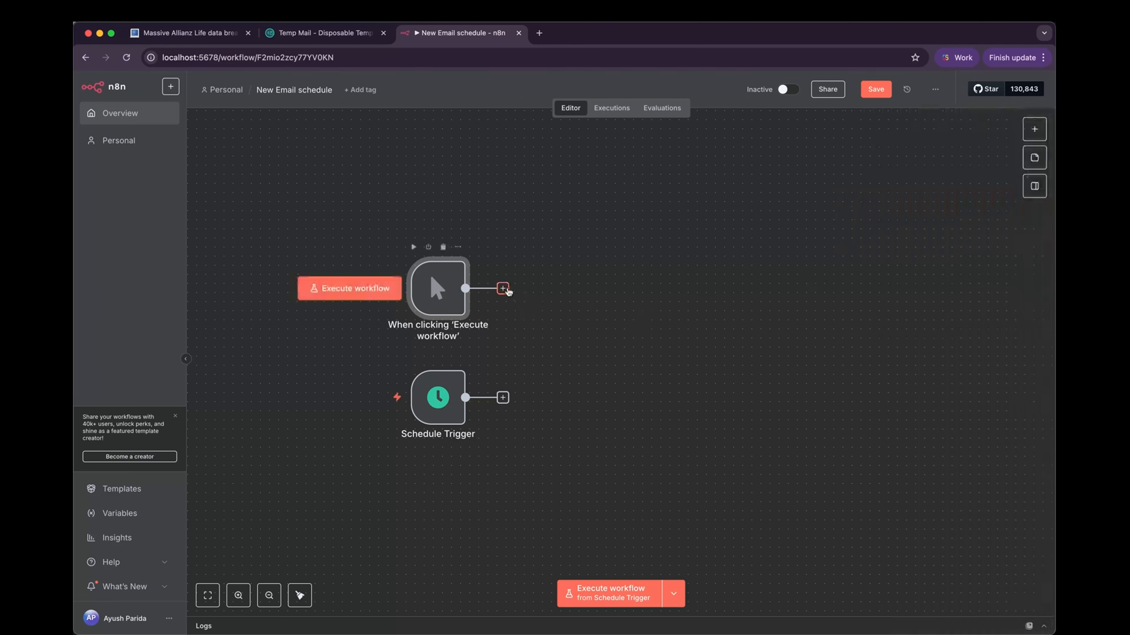
{"action": "left_click", "coordinate": [502, 288]}
{"action": "type", "text": "feed"}
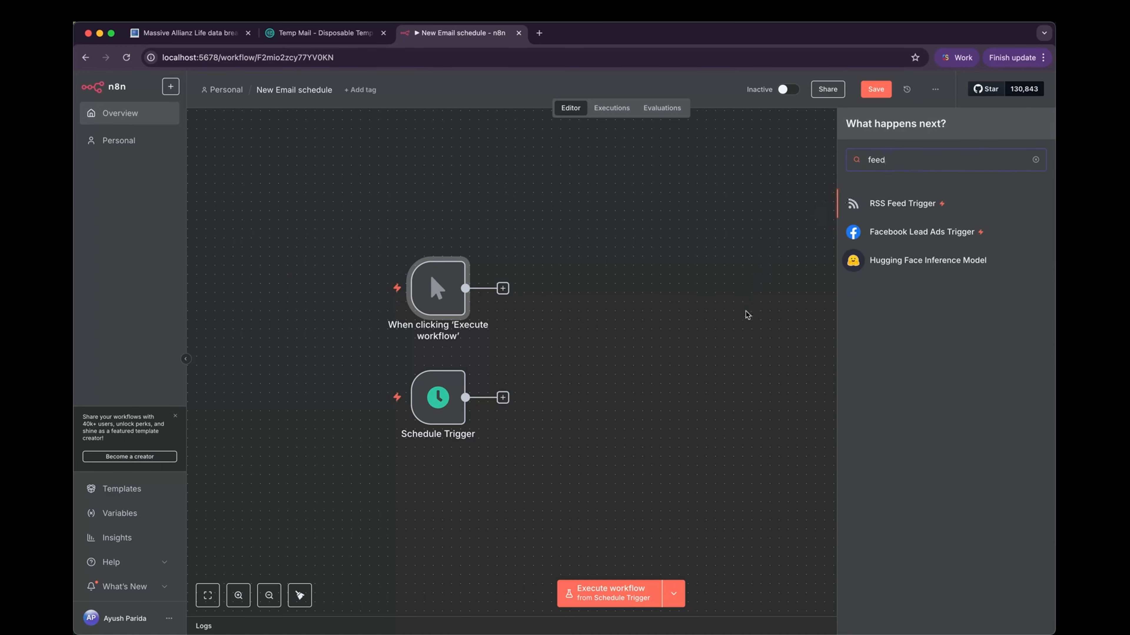
{"action": "key", "text": "Escape"}
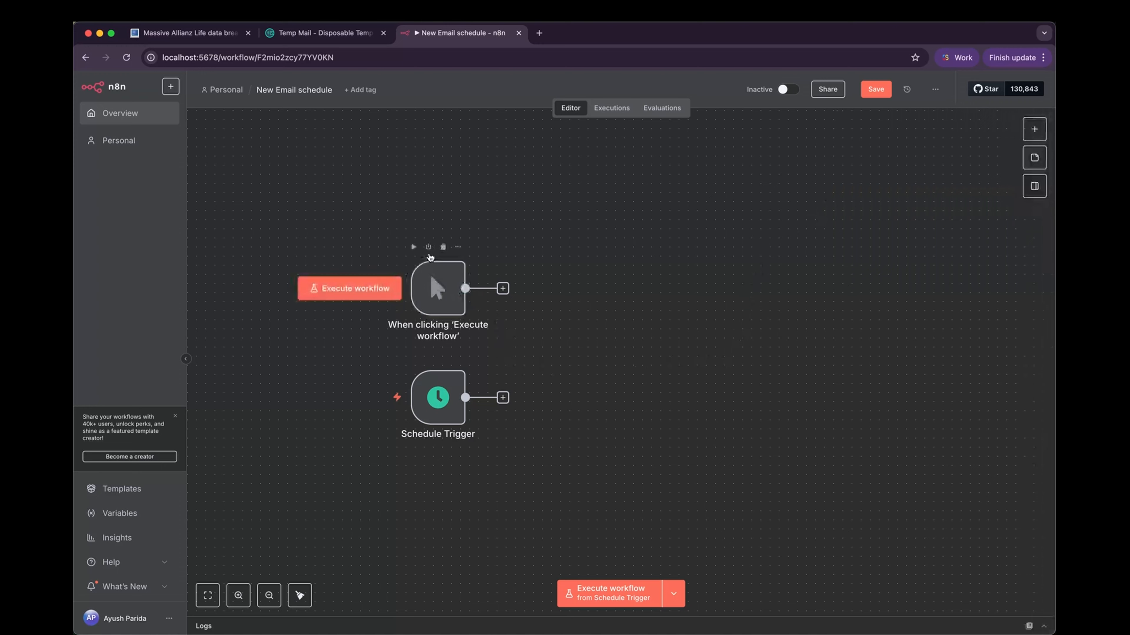
- Execute the manual trigger and connect an RSS Read node to its output
{"action": "left_click", "coordinate": [413, 247]}
{"action": "left_click", "coordinate": [521, 289]}
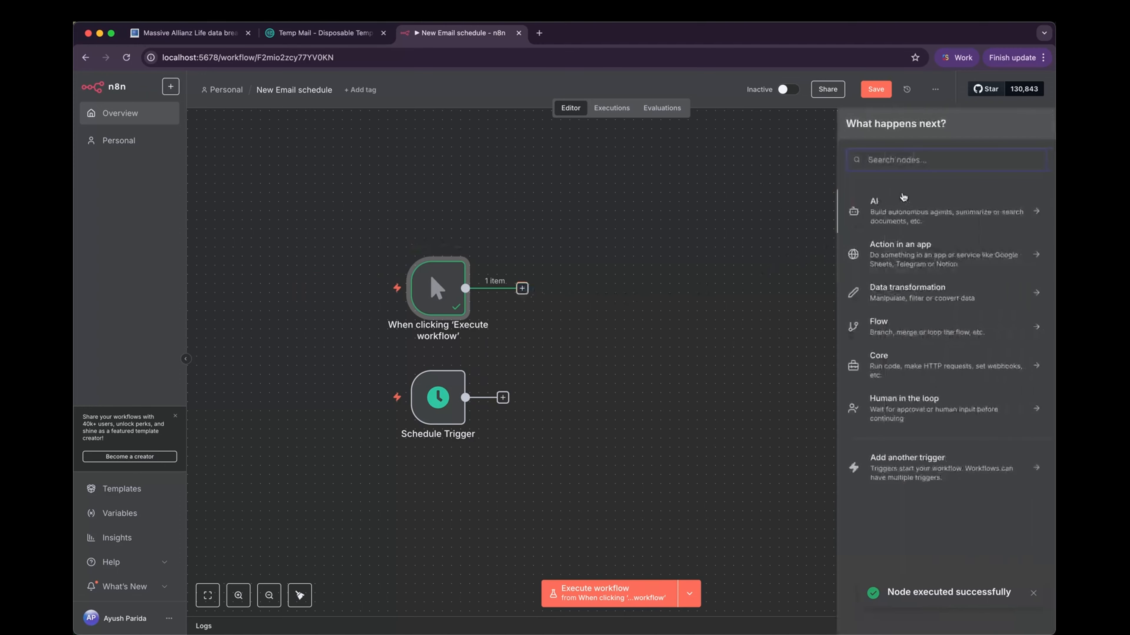
{"action": "type", "text": "fee"}
{"action": "key", "text": "super+a"}
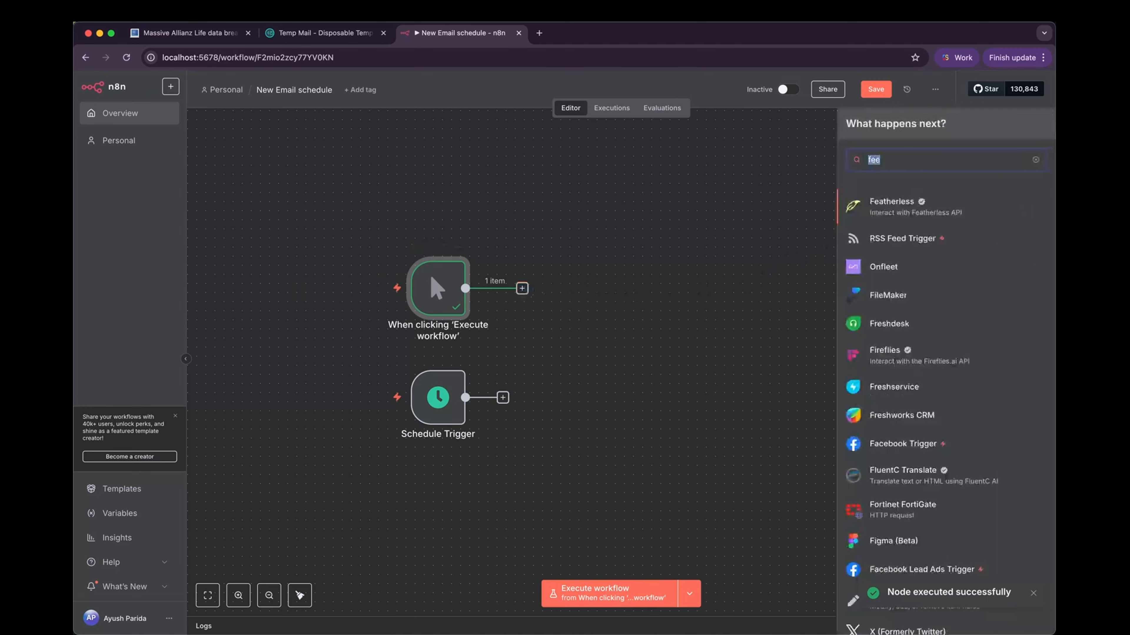
{"action": "type", "text": "rss"}
{"action": "left_click", "coordinate": [889, 207]}
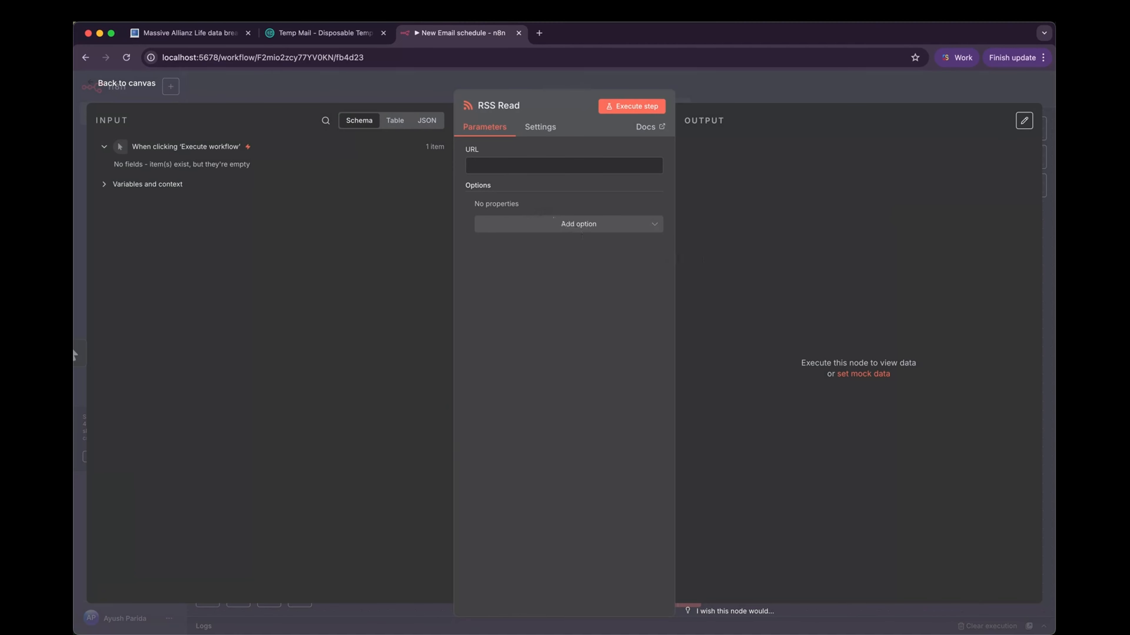
{"action": "key", "text": "super+Tab"}
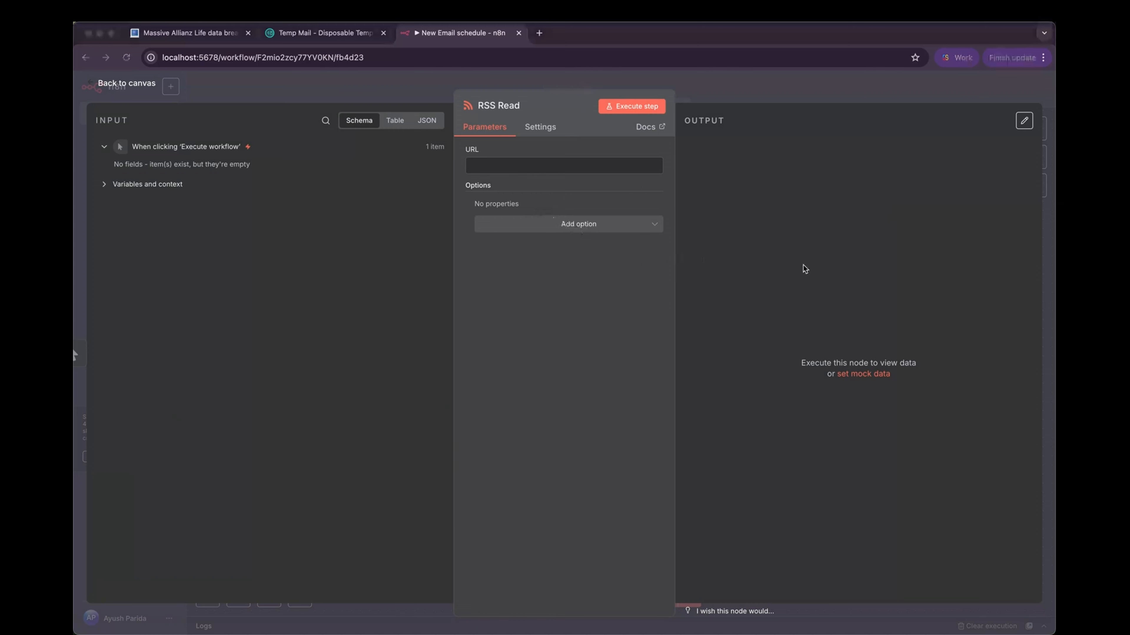
{"action": "left_click", "coordinate": [542, 165]}
{"action": "type", "text": "https://www.bleepingcomputer.com/feed/"}
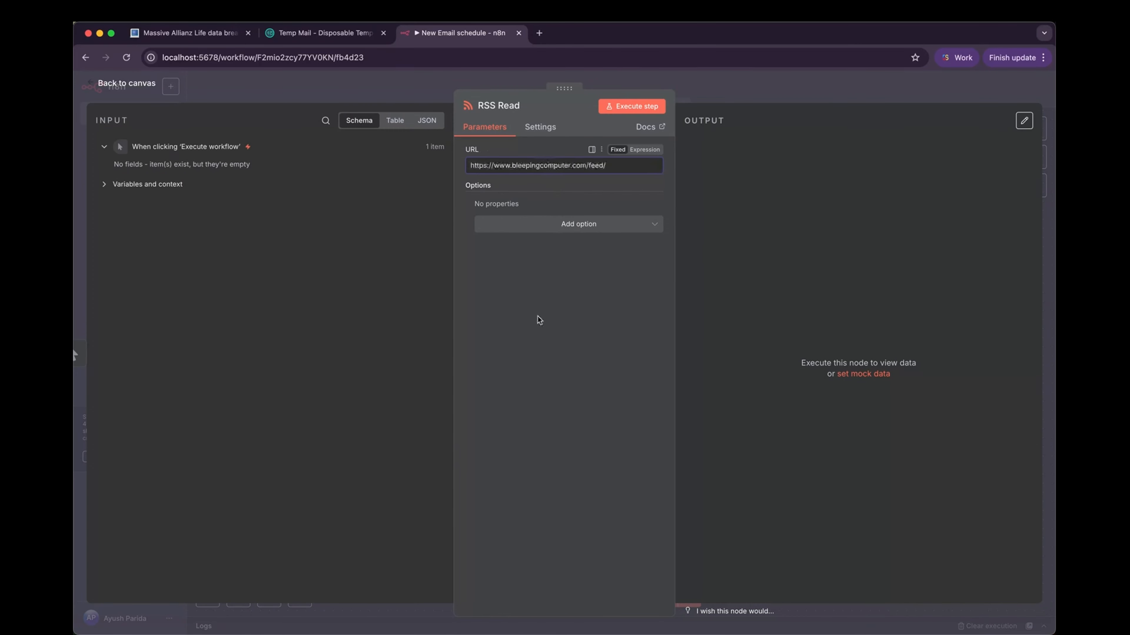
{"action": "left_click", "coordinate": [631, 105]}
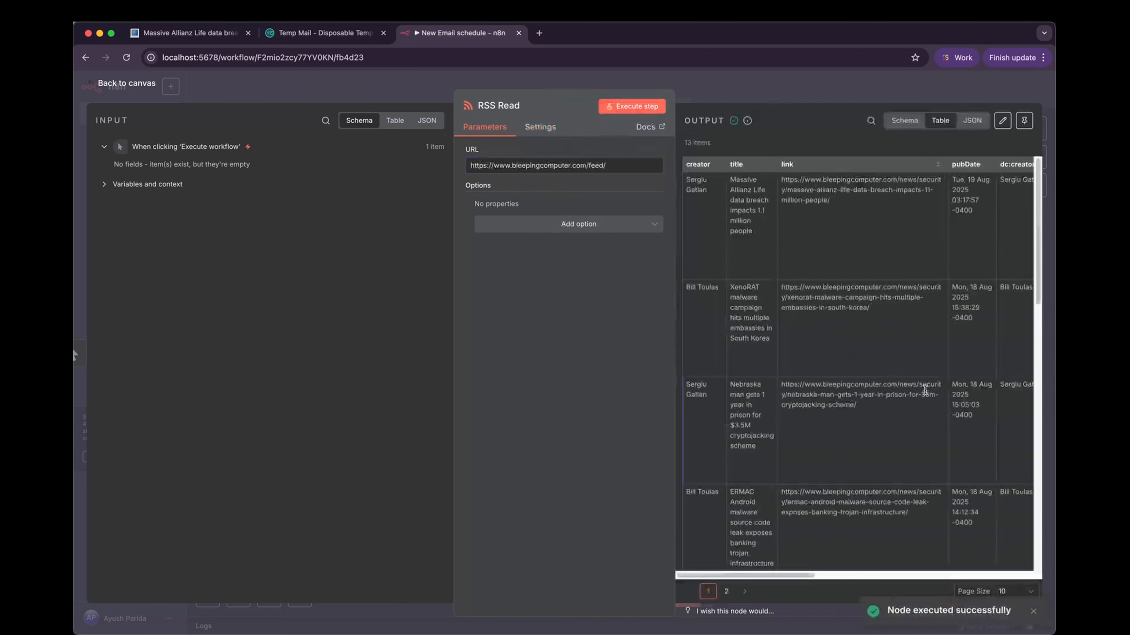
{"action": "left_click", "coordinate": [760, 98]}
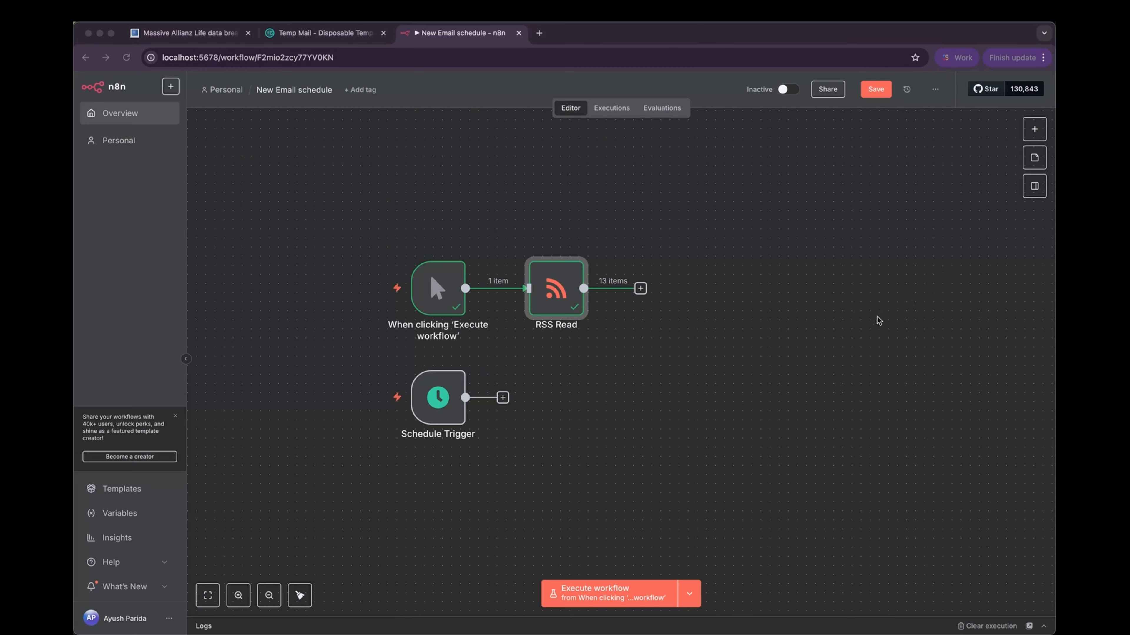
- Add an HTTP Request node after RSS Read and map the feed's link field to its URL
{"action": "left_click", "coordinate": [640, 288]}
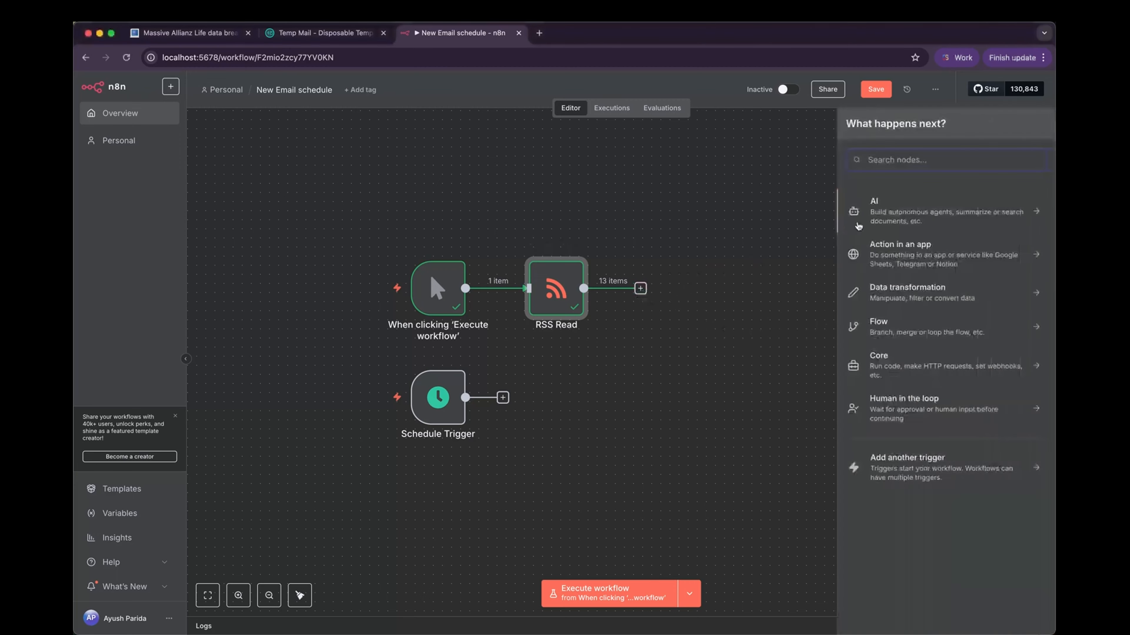
{"action": "type", "text": "http"}
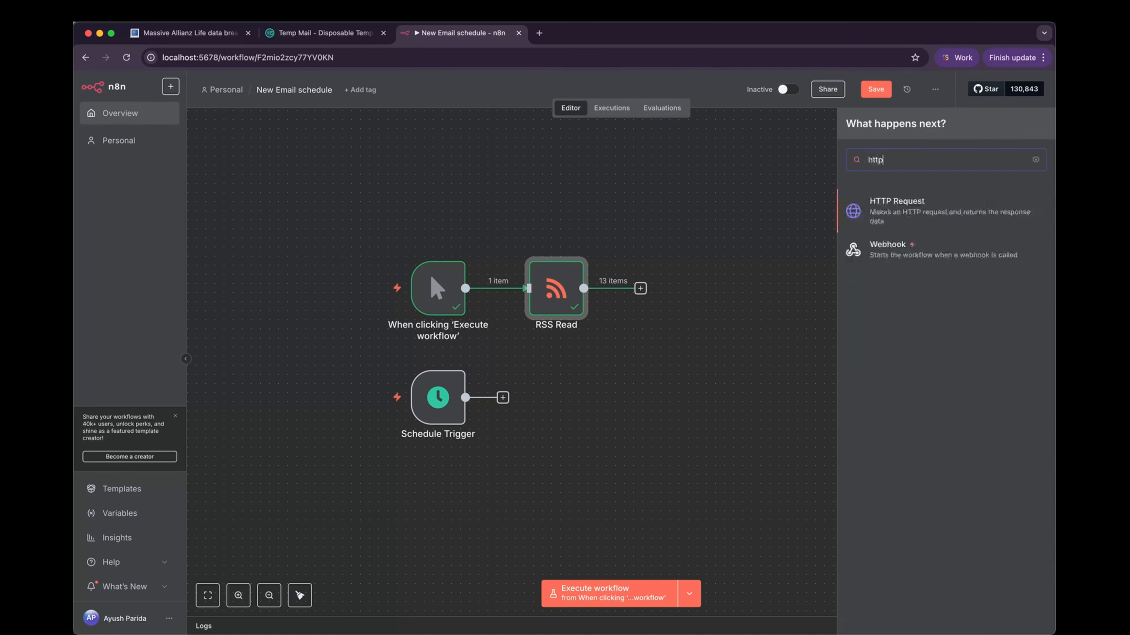
{"action": "left_click", "coordinate": [958, 207]}
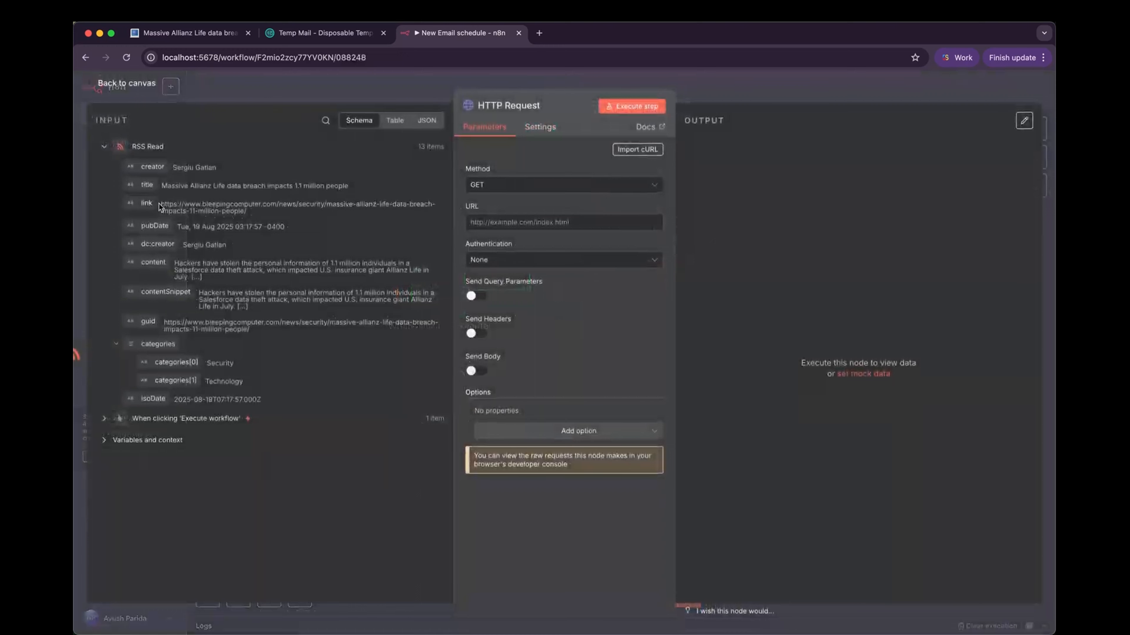
{"action": "left_click_drag", "start_coordinate": [149, 203], "coordinate": [584, 236]}
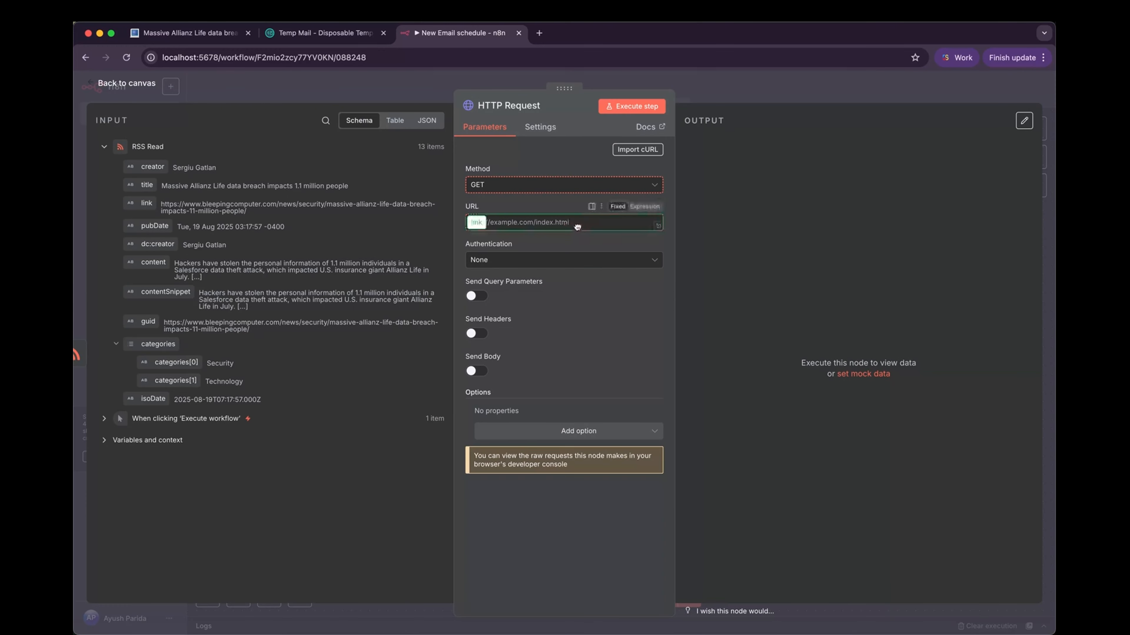
{"action": "left_click", "coordinate": [784, 99]}
- Move the HTTP Request node away from RSS Read and insert a Limit node between the two
{"action": "left_click_drag", "start_coordinate": [670, 296], "coordinate": [761, 296]}
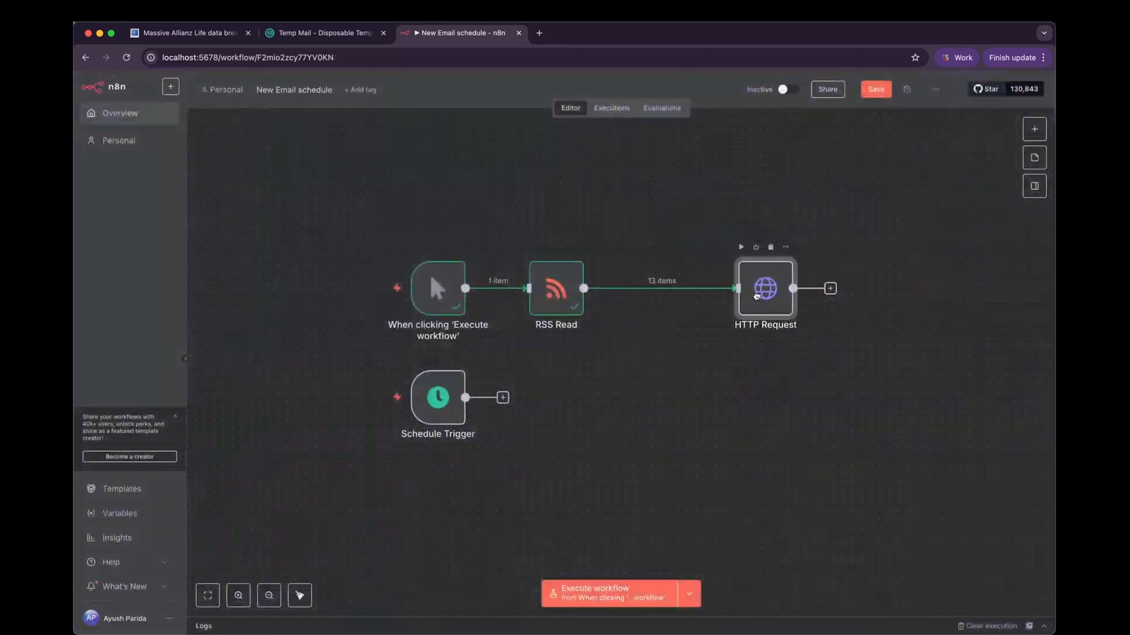
{"action": "left_click", "coordinate": [650, 288]}
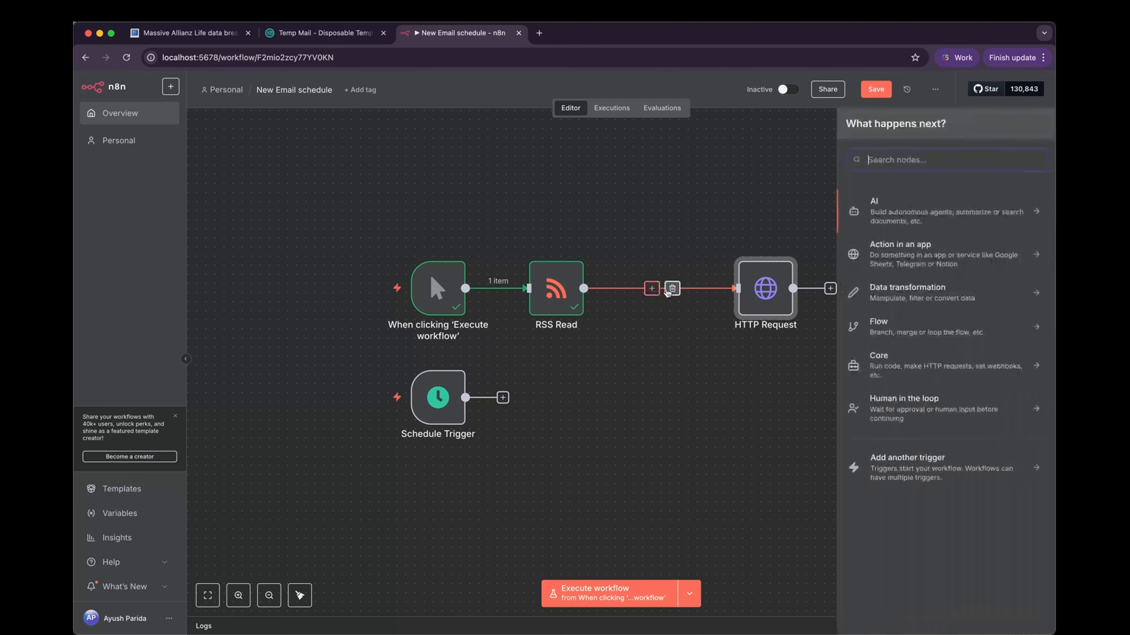
{"action": "type", "text": "limit"}
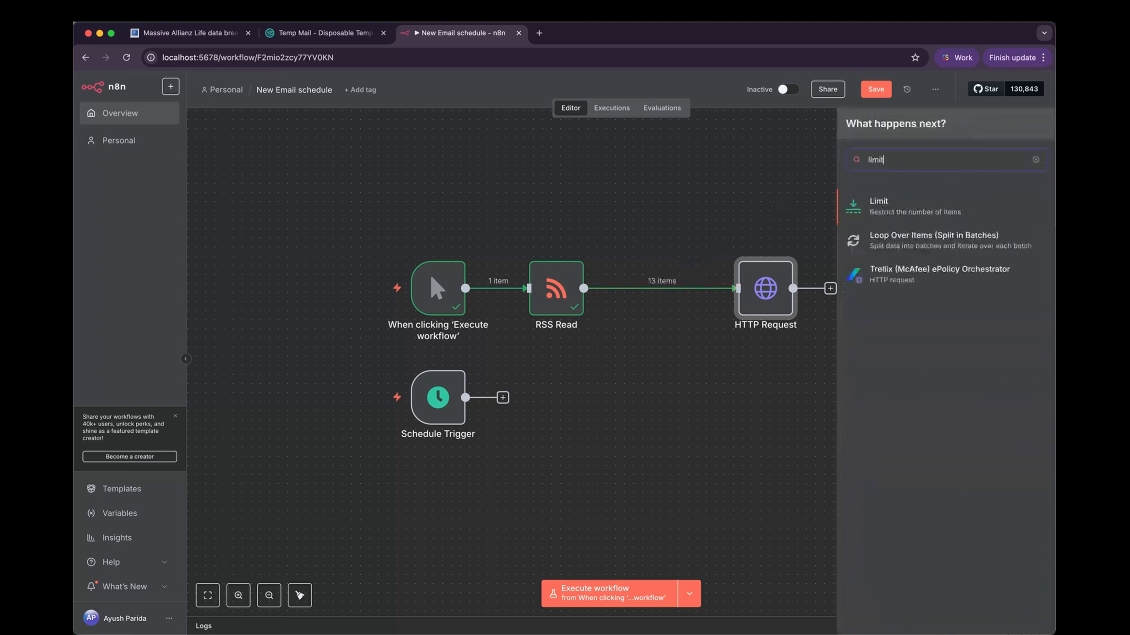
{"action": "key", "text": "Return"}
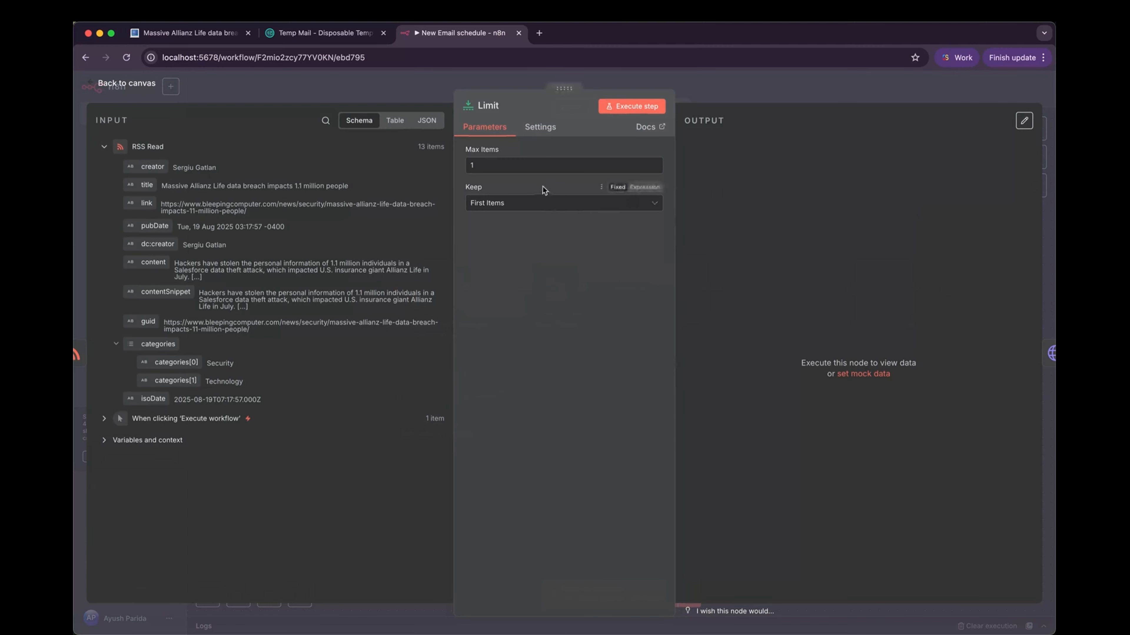
- Set the Limit node's Max Items to 2 and execute it, placing the HTTP Request node close beside it
{"action": "left_click_drag", "start_coordinate": [484, 165], "coordinate": [458, 167]}
{"action": "type", "text": "2"}
{"action": "left_click", "coordinate": [652, 106]}
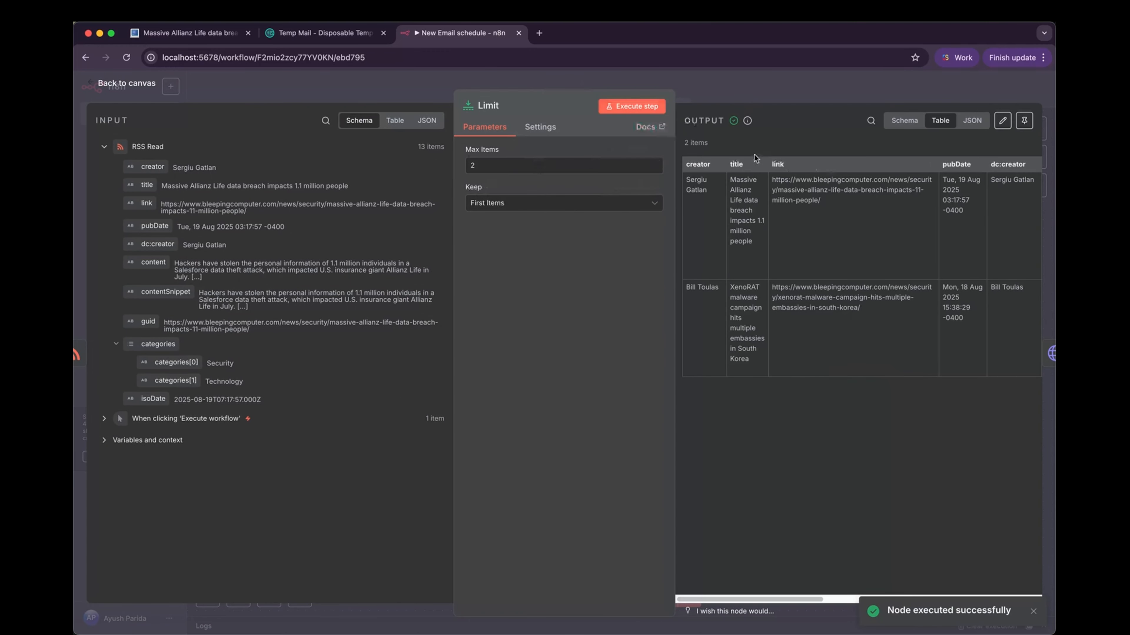
{"action": "left_click", "coordinate": [740, 82]}
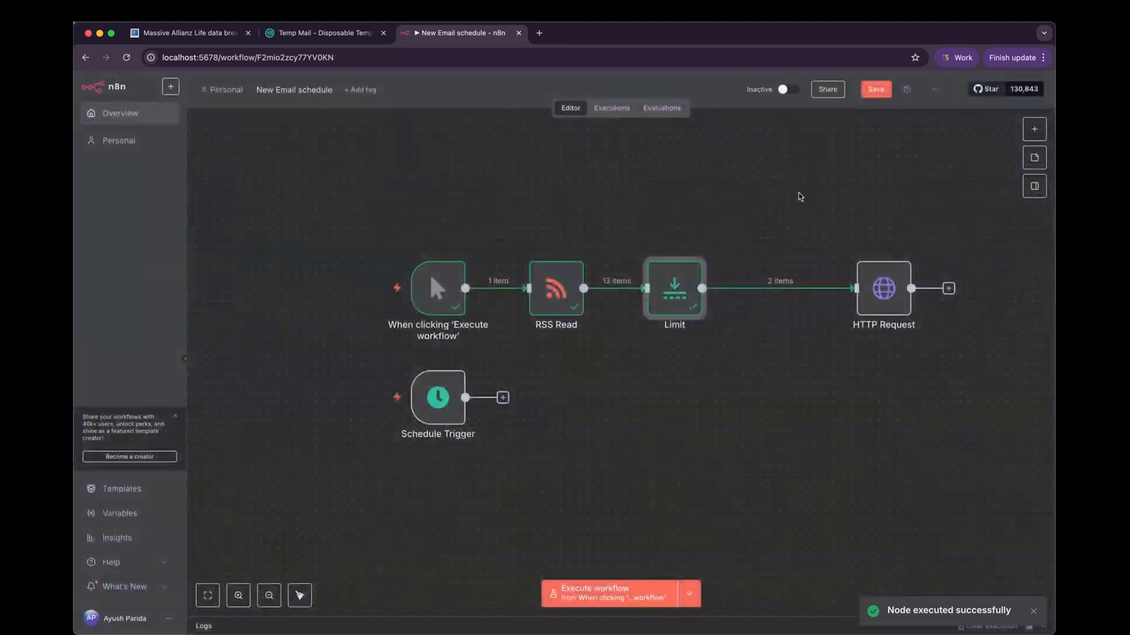
{"action": "left_click_drag", "start_coordinate": [773, 268], "coordinate": [770, 278]}
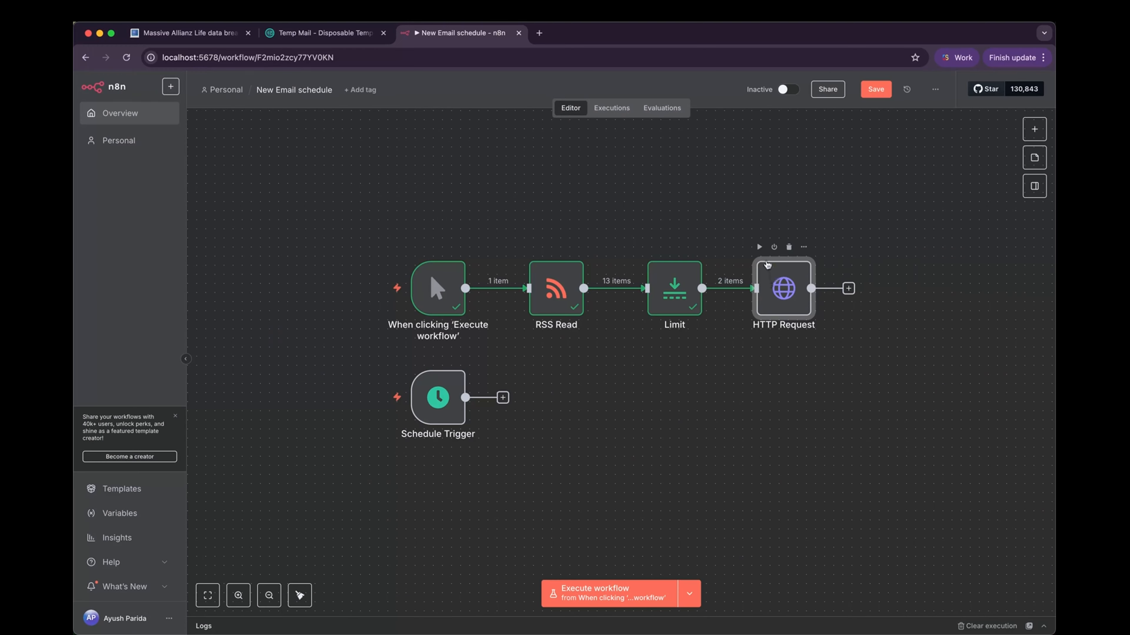
- Execute the HTTP Request node and inspect the page data it returns for the limited feed items
{"action": "left_click", "coordinate": [761, 248]}
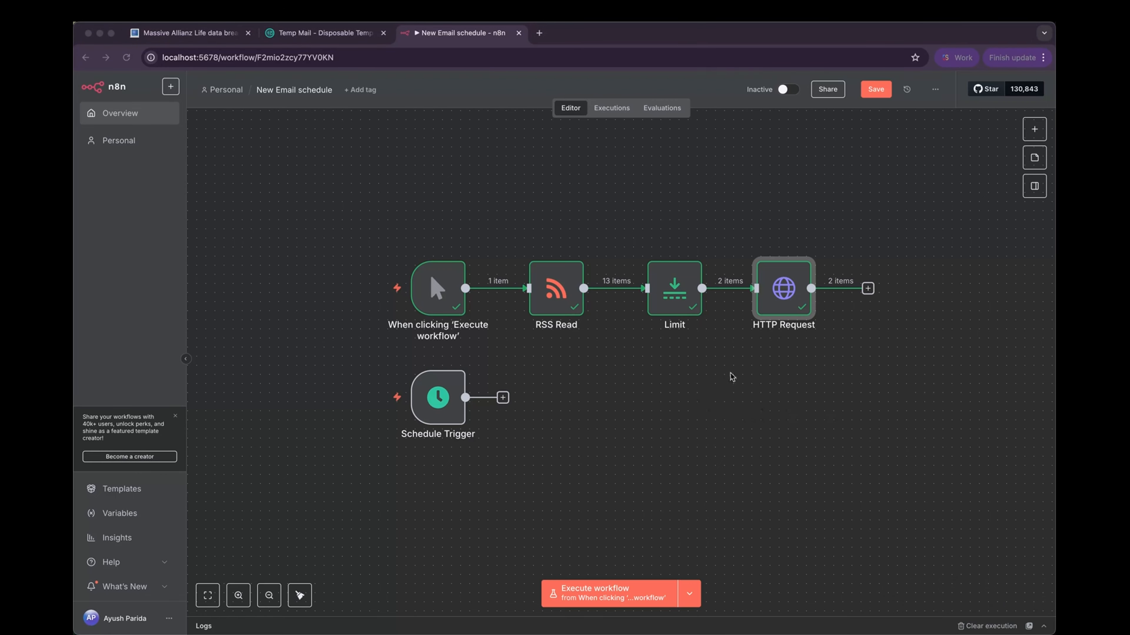
{"action": "double_click", "coordinate": [783, 306]}
{"action": "left_click", "coordinate": [824, 90]}
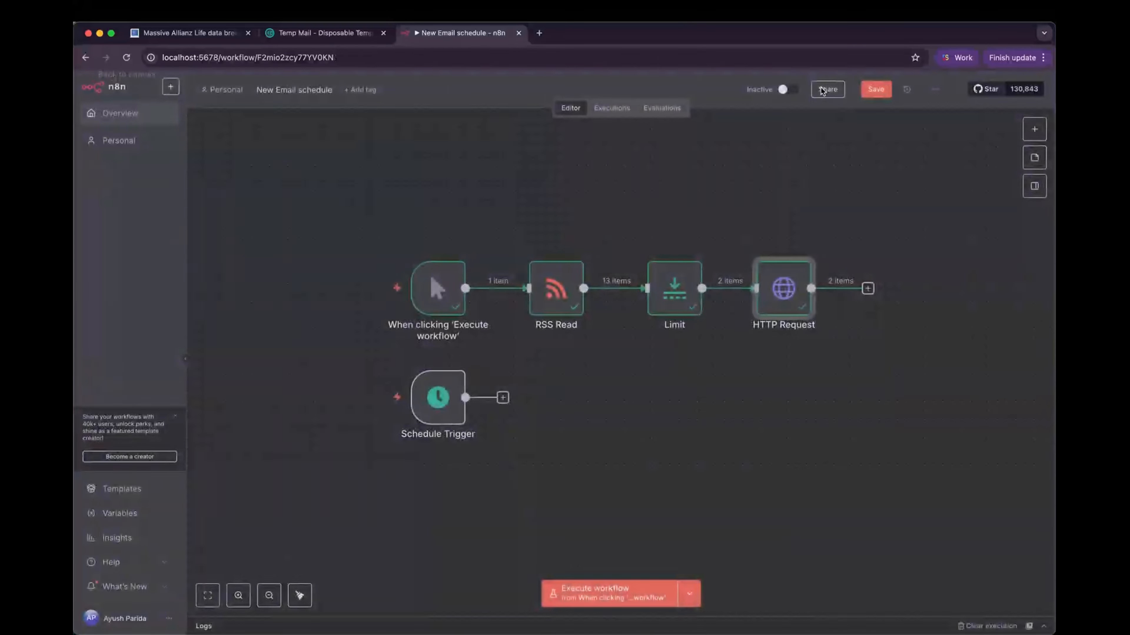
- Rename the workflow to New Email schedule agent
{"action": "left_click_drag", "start_coordinate": [849, 269], "coordinate": [655, 277]}
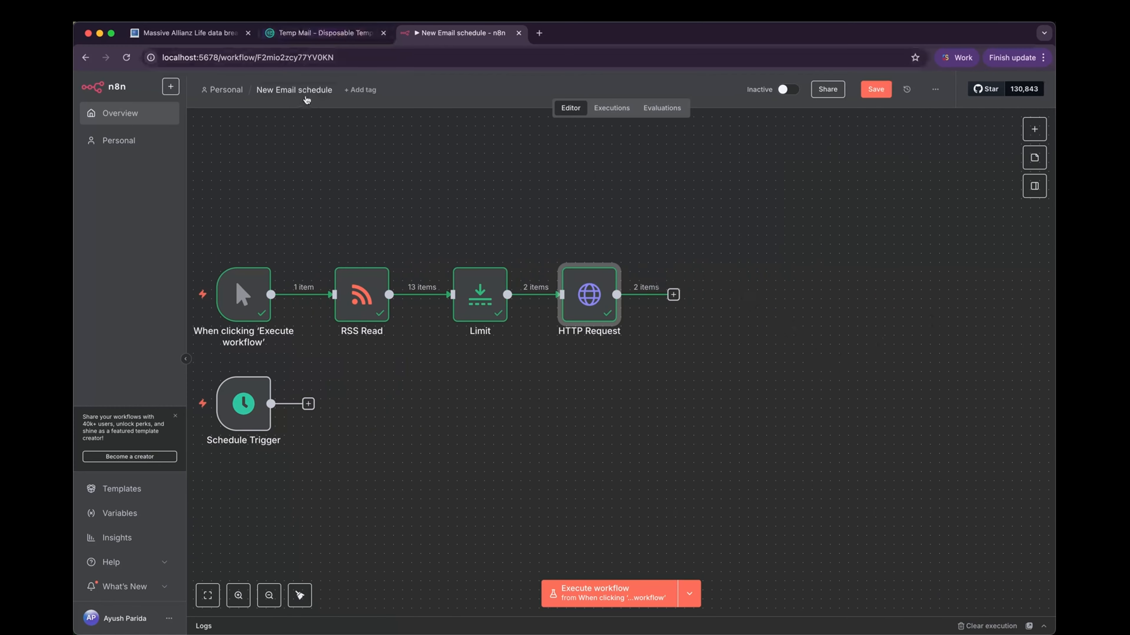
{"action": "left_click", "coordinate": [294, 90]}
{"action": "key", "text": "Right"}
{"action": "type", "text": "agent"}
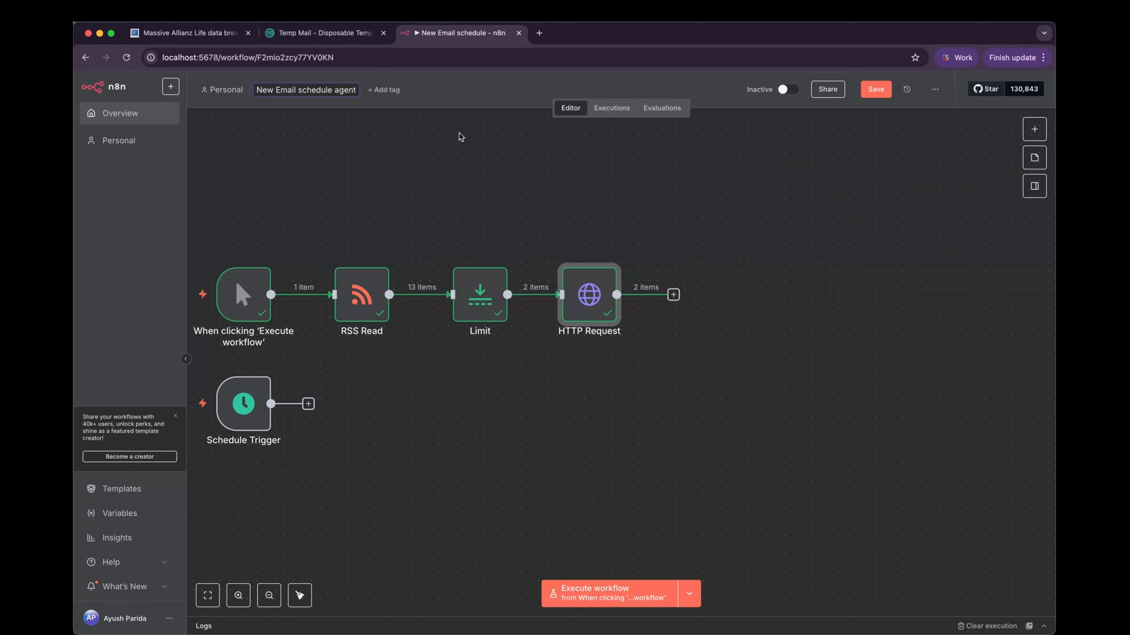
{"action": "left_click", "coordinate": [449, 131]}
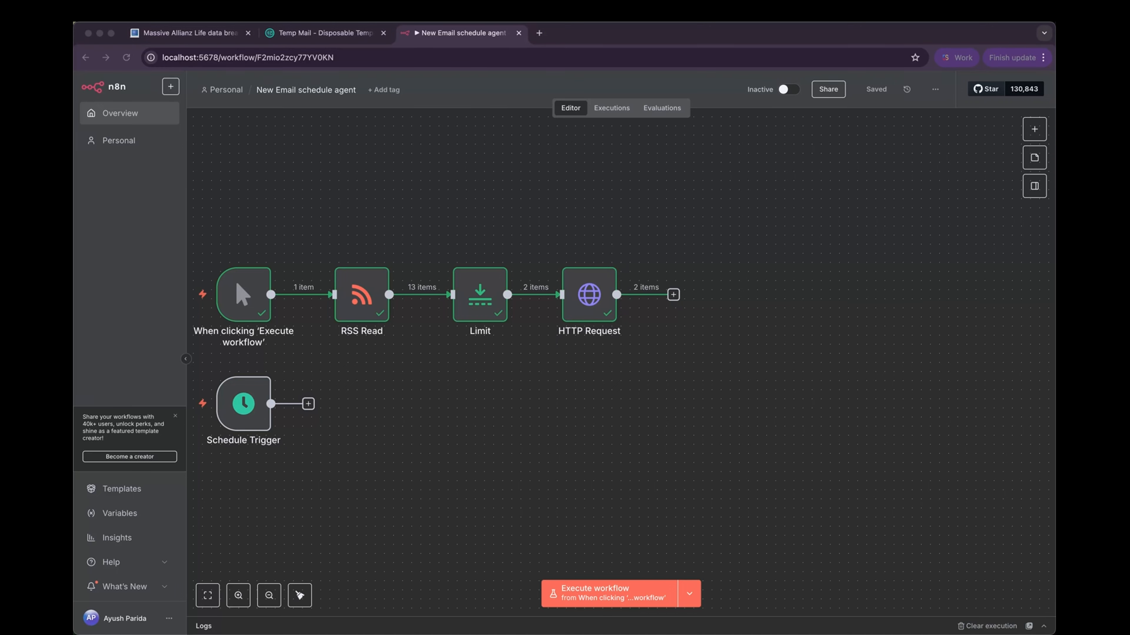
- Add an AI Agent node after HTTP Request and set its prompt source to Define below
{"action": "left_click", "coordinate": [673, 294]}
{"action": "left_click", "coordinate": [876, 205]}
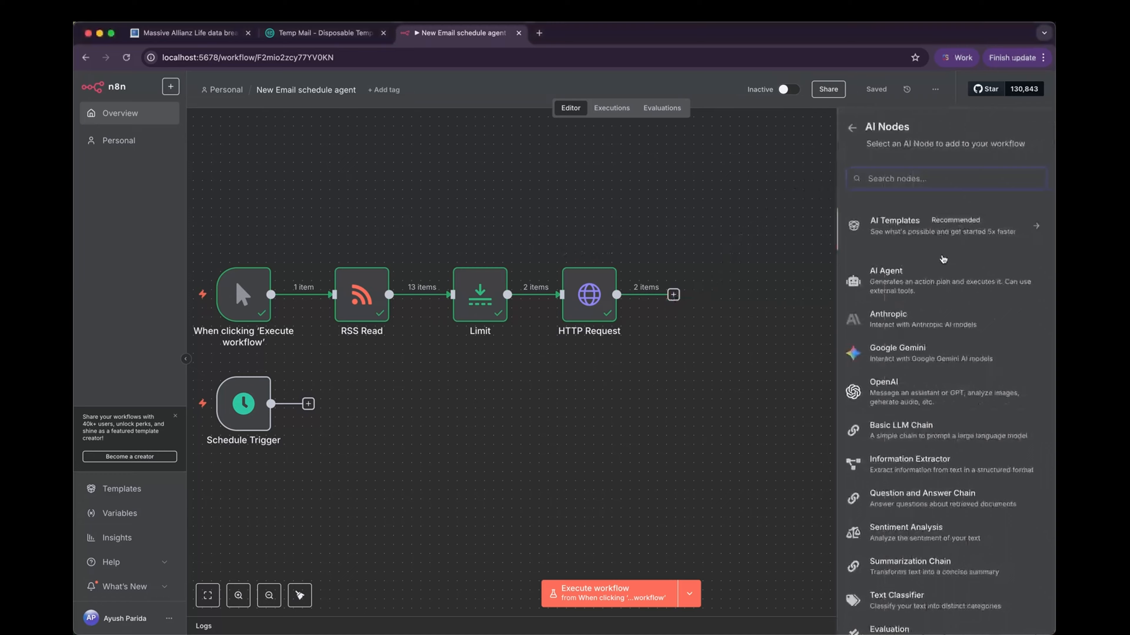
{"action": "left_click", "coordinate": [966, 283]}
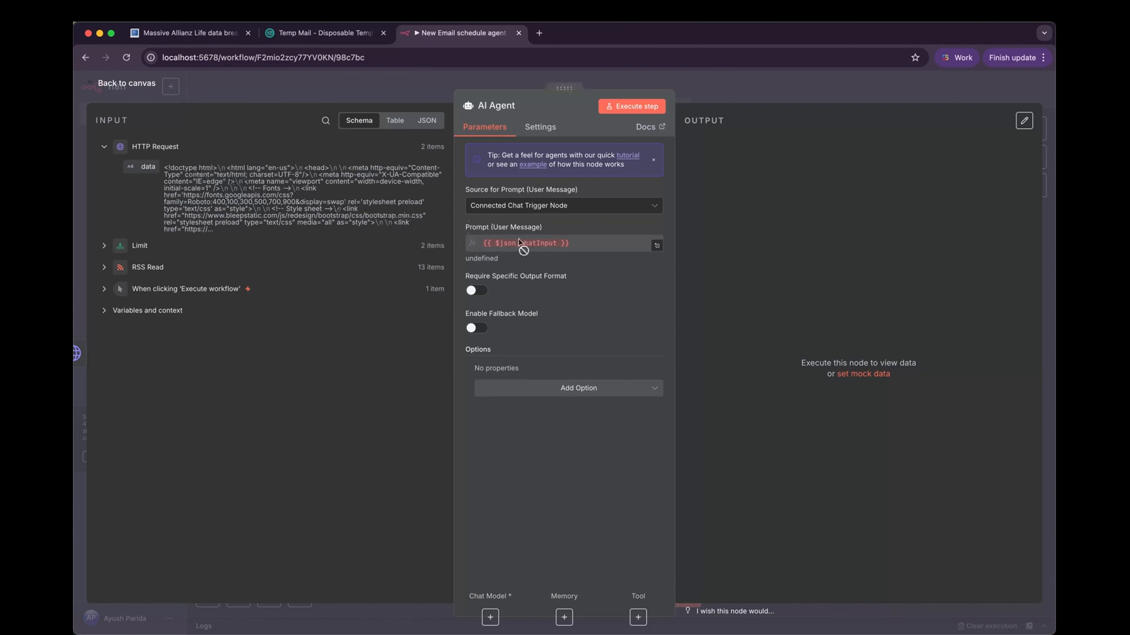
{"action": "left_click", "coordinate": [612, 208]}
{"action": "left_click", "coordinate": [583, 282]}
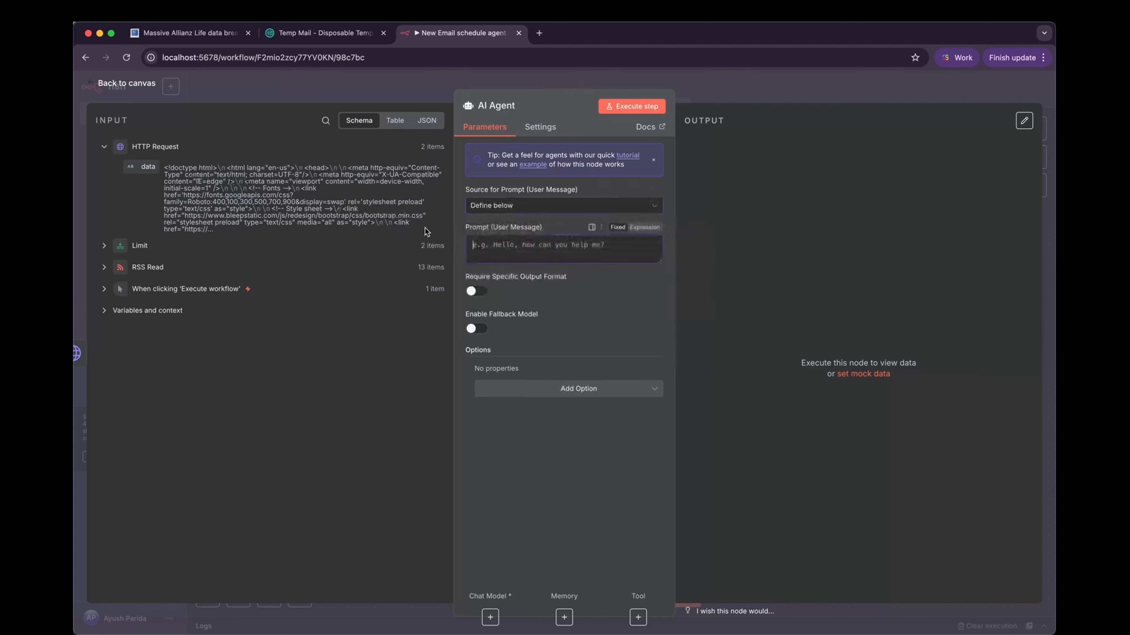
- Map the HTTP Request data field into the AI Agent's prompt and precede it with "Provide a summary for the blog post."
{"action": "left_click_drag", "start_coordinate": [152, 168], "coordinate": [489, 244]}
{"action": "key", "text": "super+Tab"}
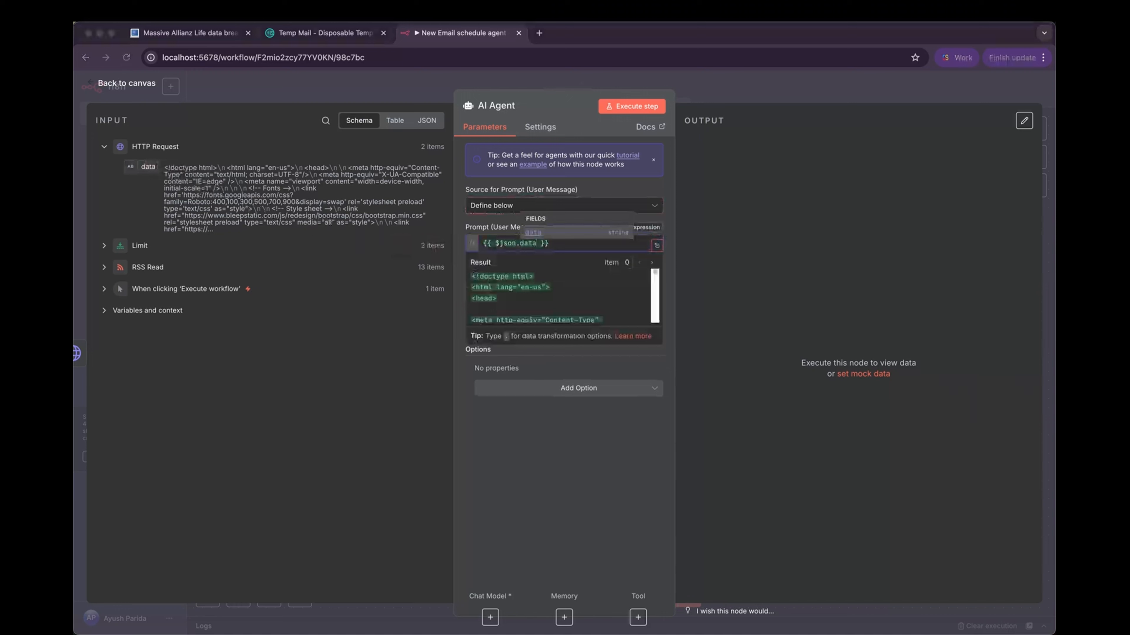
{"action": "left_click", "coordinate": [496, 242]}
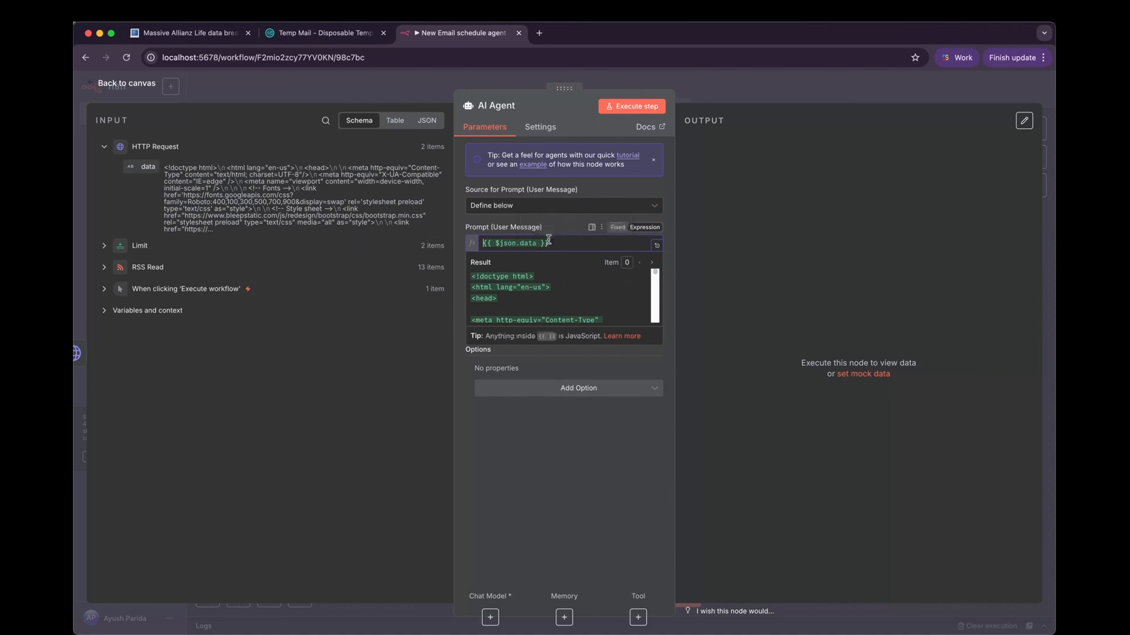
{"action": "type", "text": "Provide a su"}
{"action": "type", "text": "mmary for the "}
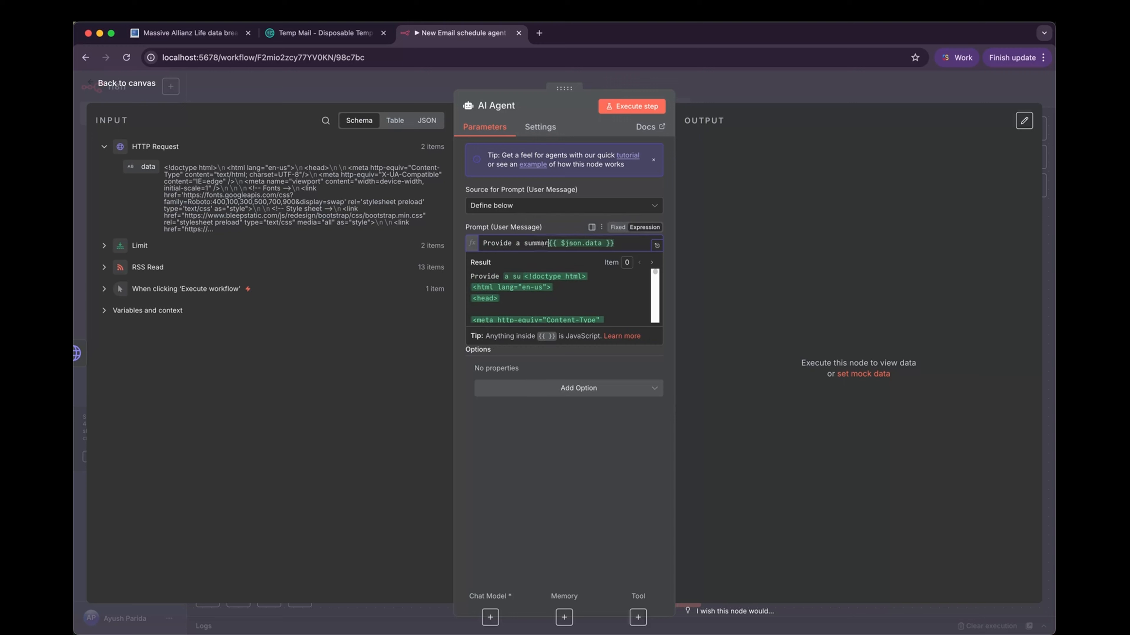
{"action": "type", "text": "blog post."}
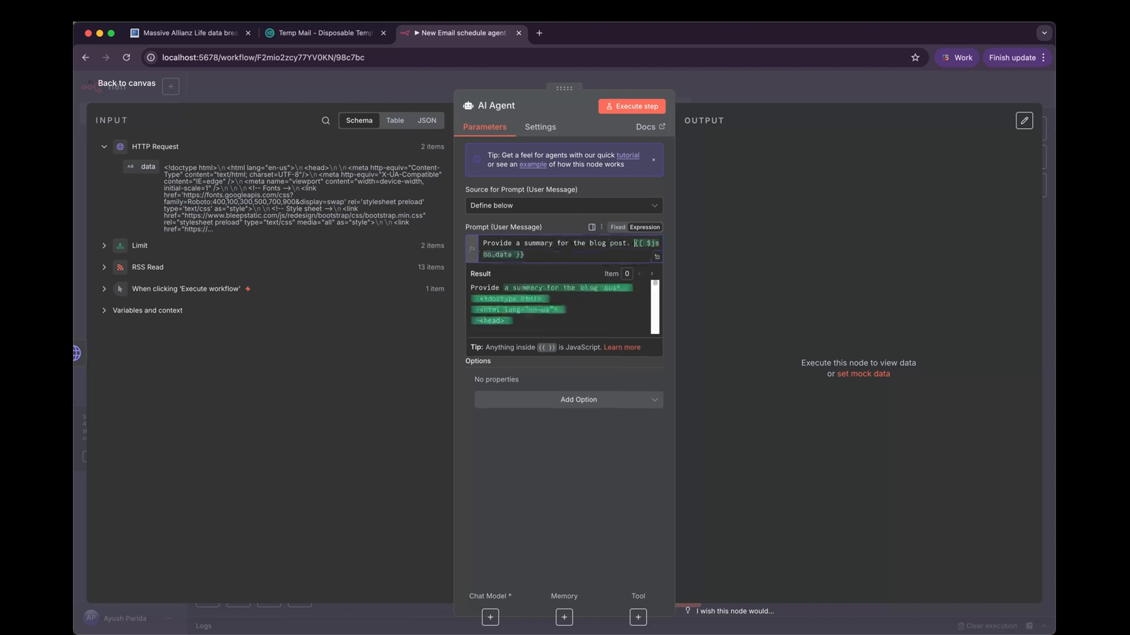
- Add the system message "You are a helpful assistant which extracts the data from the html page and returns a summary for the post." to the AI Agent
{"action": "left_click", "coordinate": [558, 400]}
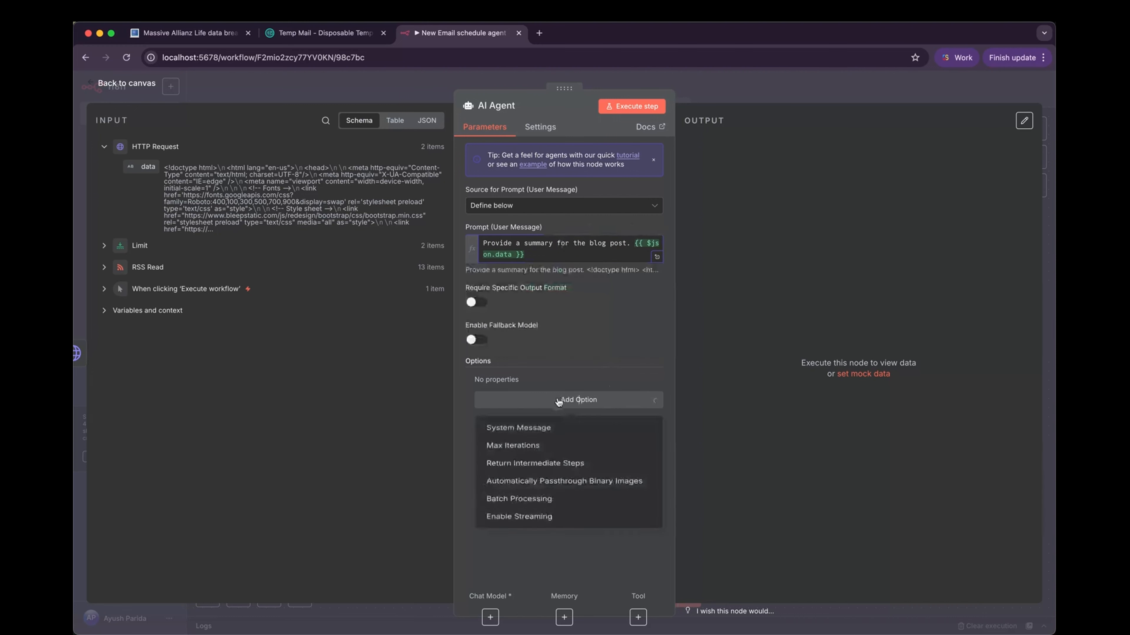
{"action": "left_click", "coordinate": [559, 434]}
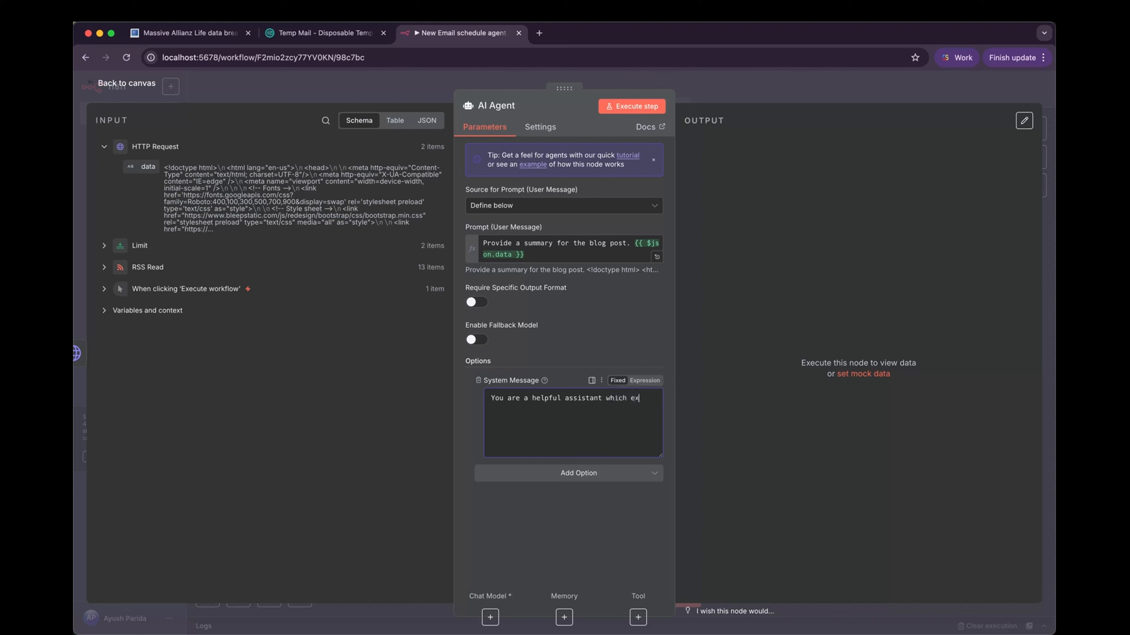
{"action": "type", "text": "which extracts the data from the html page and returns a"}
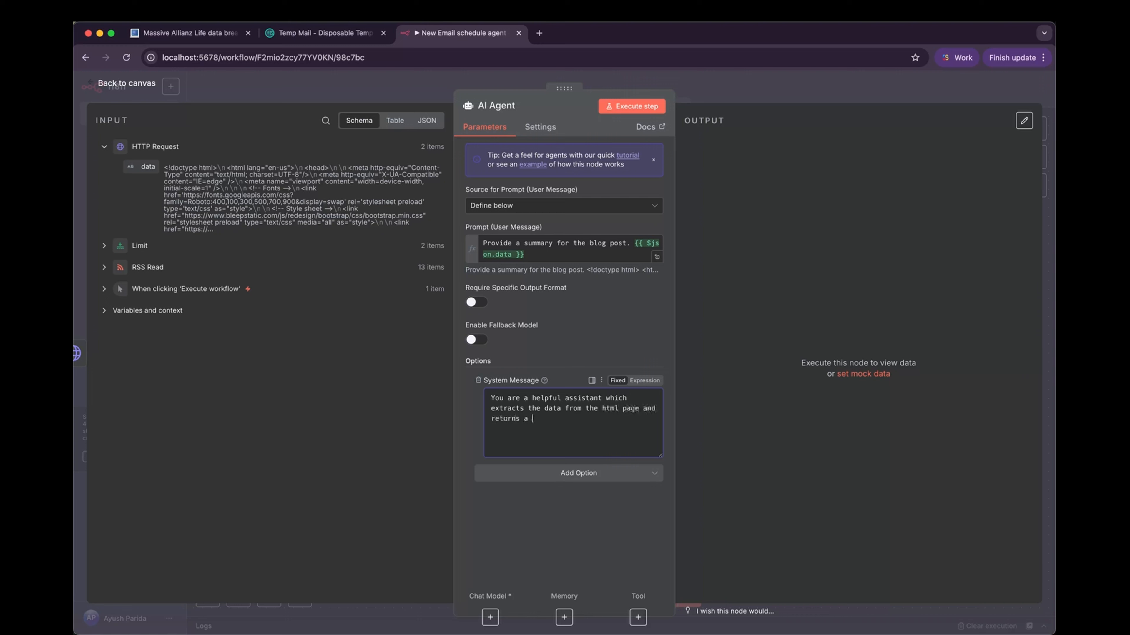
{"action": "type", "text": "mmary for the post."}
{"action": "left_click", "coordinate": [588, 474]}
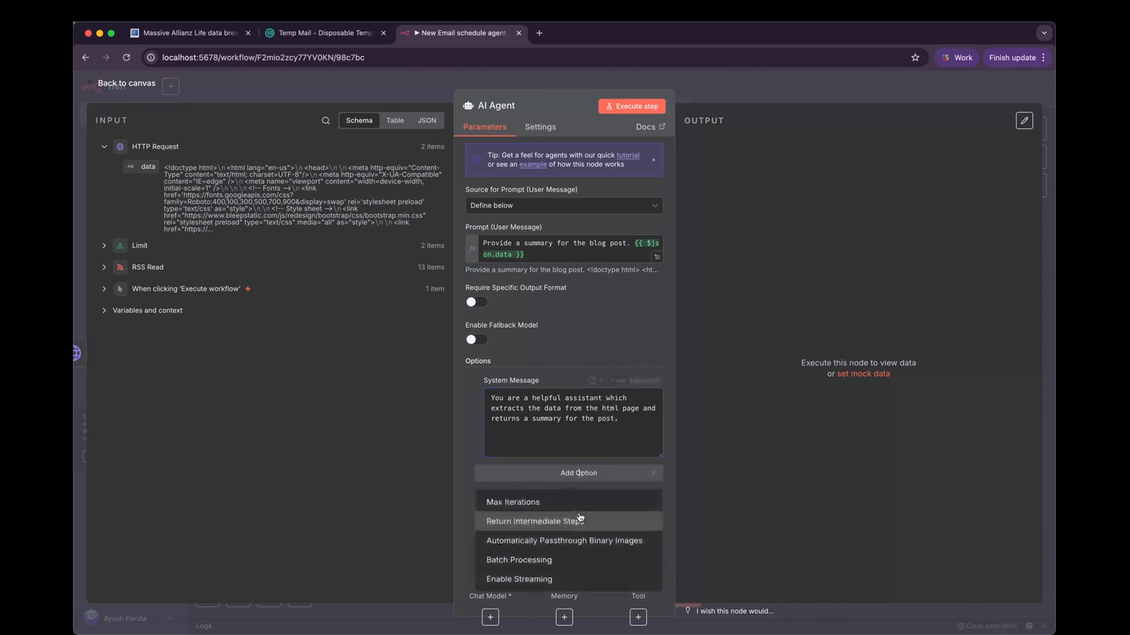
{"action": "left_click", "coordinate": [458, 480]}
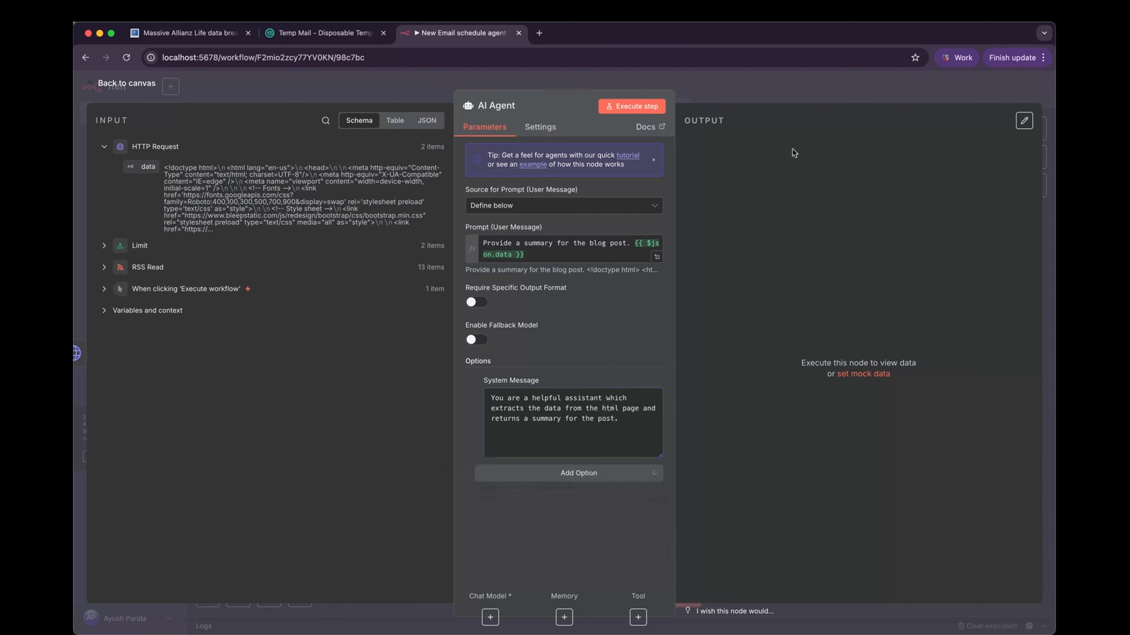
{"action": "left_click", "coordinate": [777, 88]}
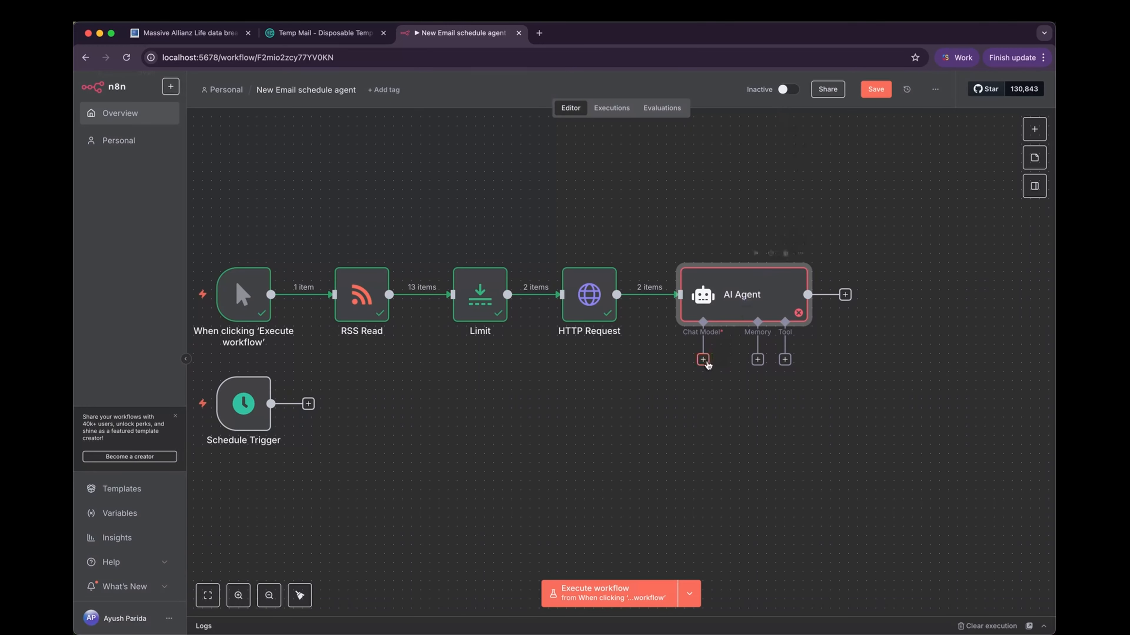
- Attach an OpenAI Chat Model to the AI Agent as its chat model
{"action": "left_click", "coordinate": [704, 362]}
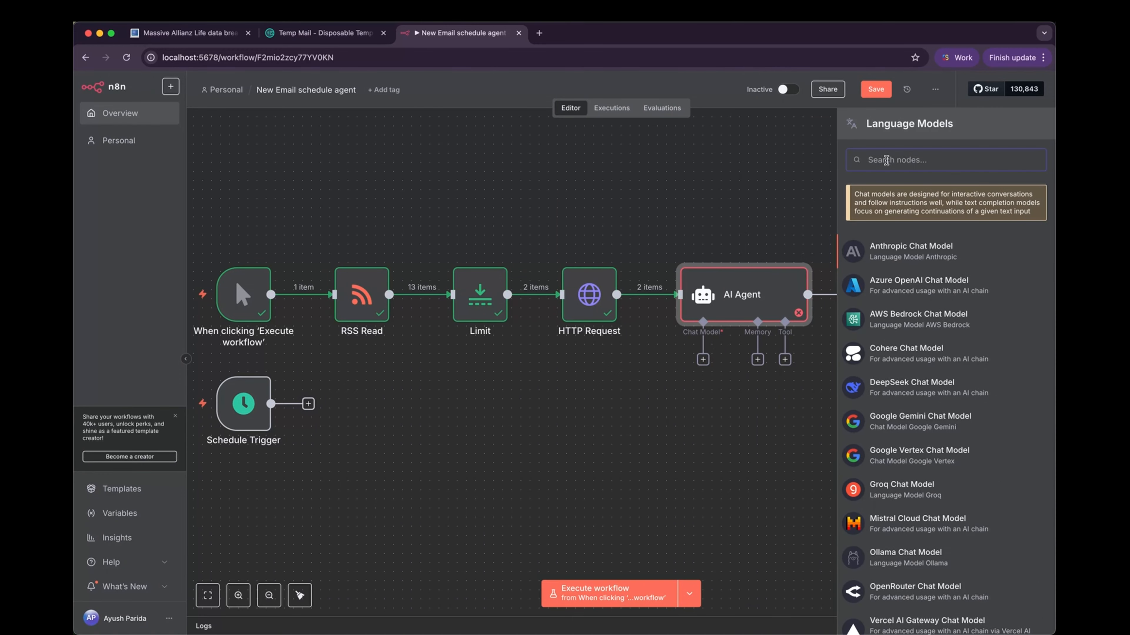
{"action": "type", "text": "open"}
{"action": "left_click", "coordinate": [874, 206]}
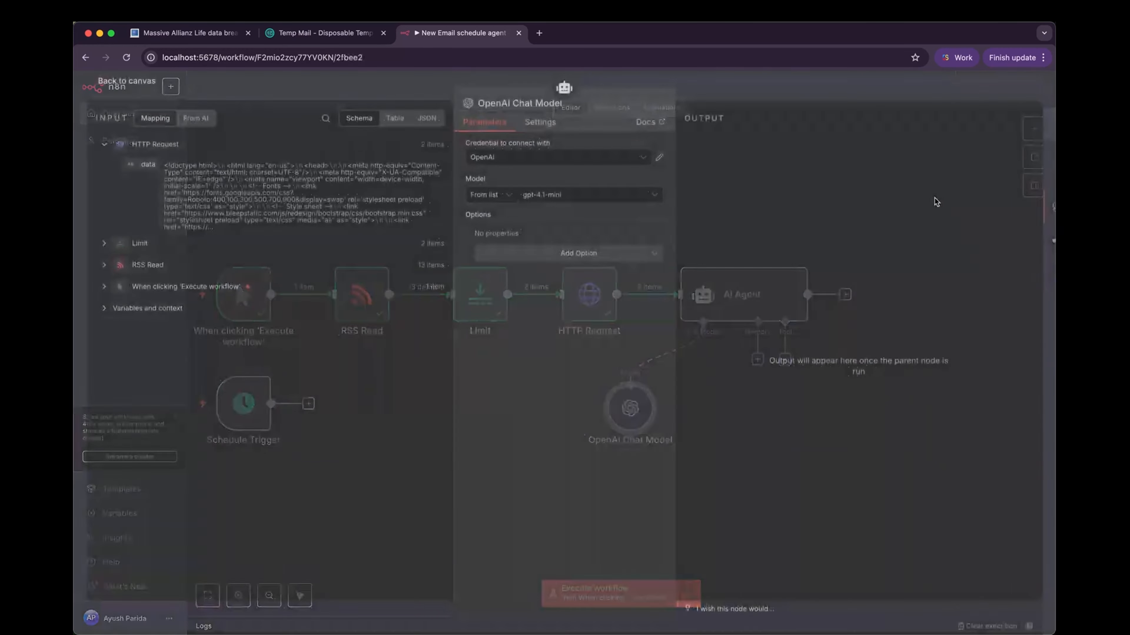
- Review the available credentials for the OpenAI Chat Model and the connection settings of the OpenAi credential
{"action": "left_click", "coordinate": [506, 160]}
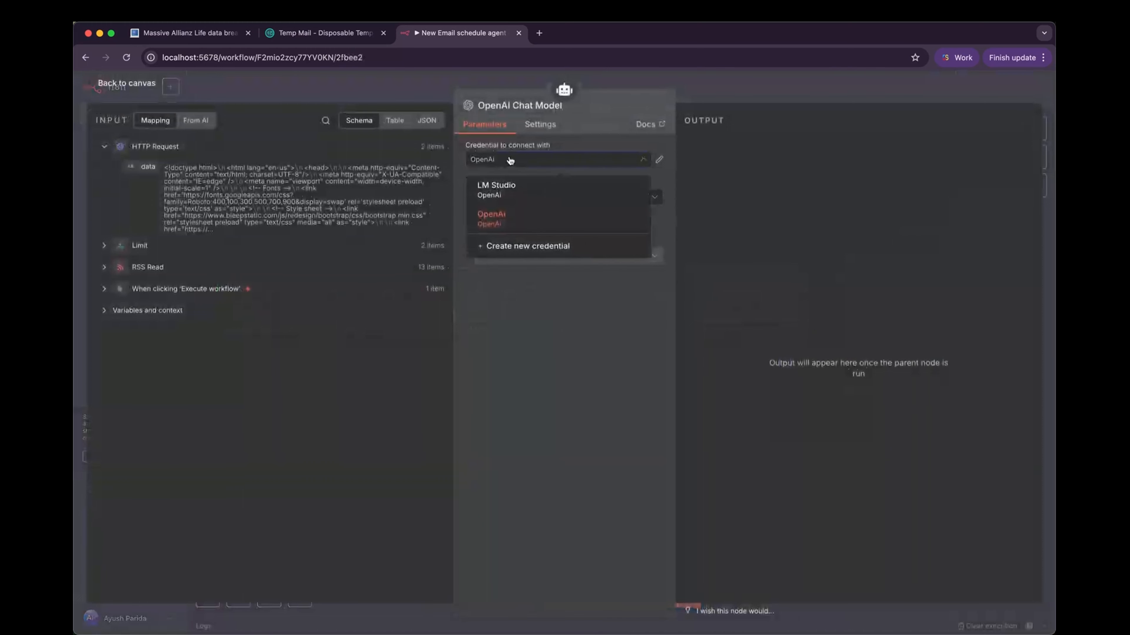
{"action": "left_click", "coordinate": [792, 141]}
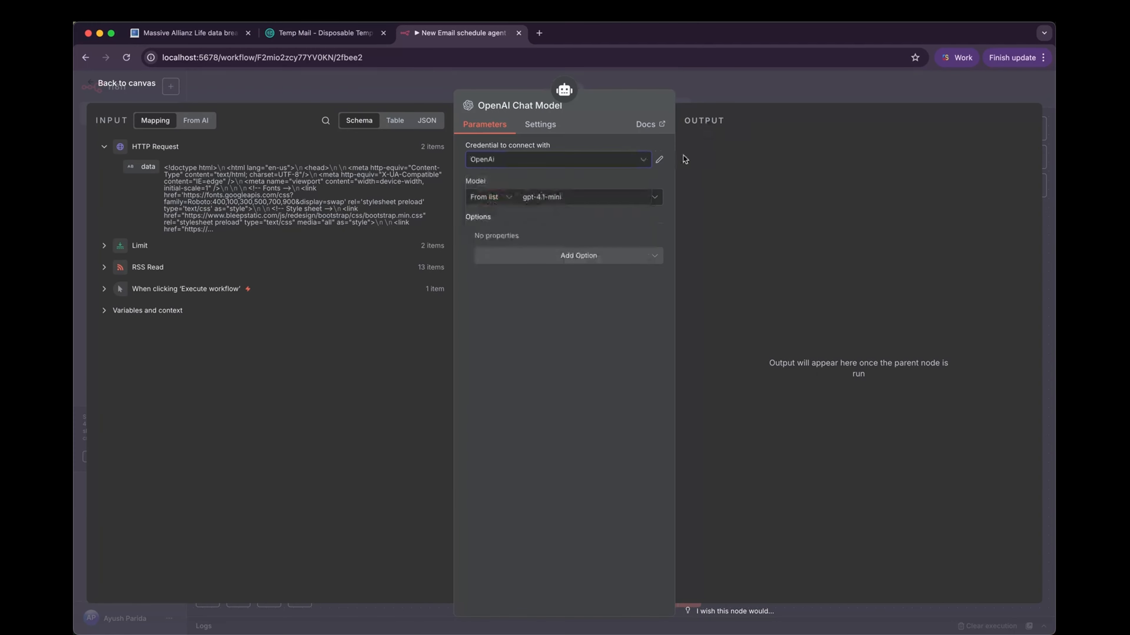
{"action": "left_click", "coordinate": [569, 164]}
{"action": "left_click", "coordinate": [724, 180]}
{"action": "left_click", "coordinate": [658, 160]}
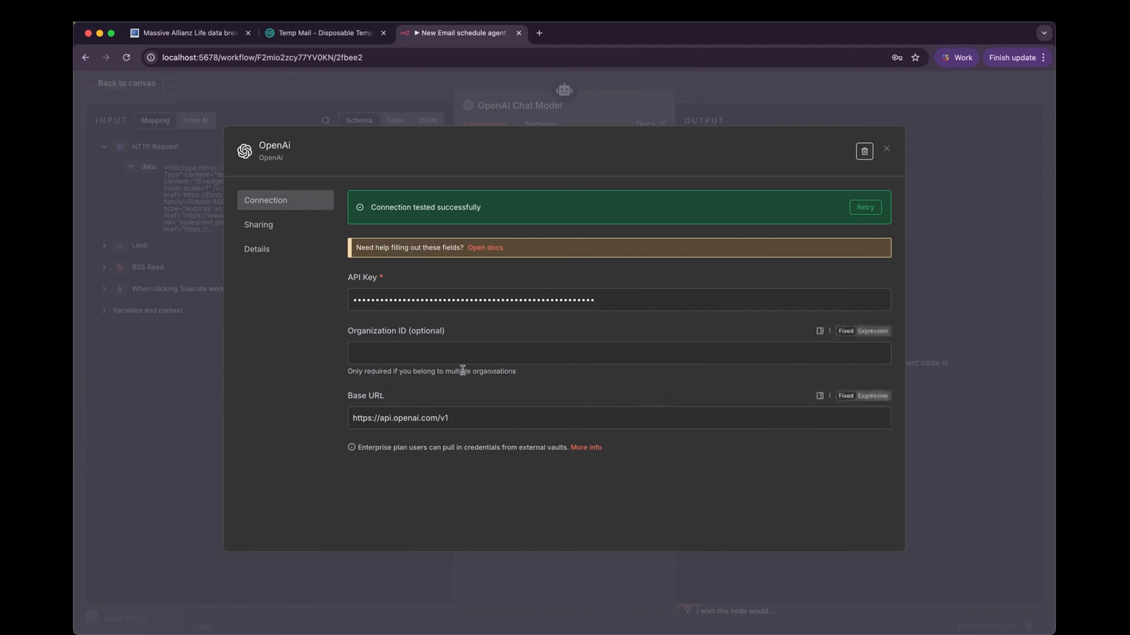
{"action": "left_click", "coordinate": [932, 198]}
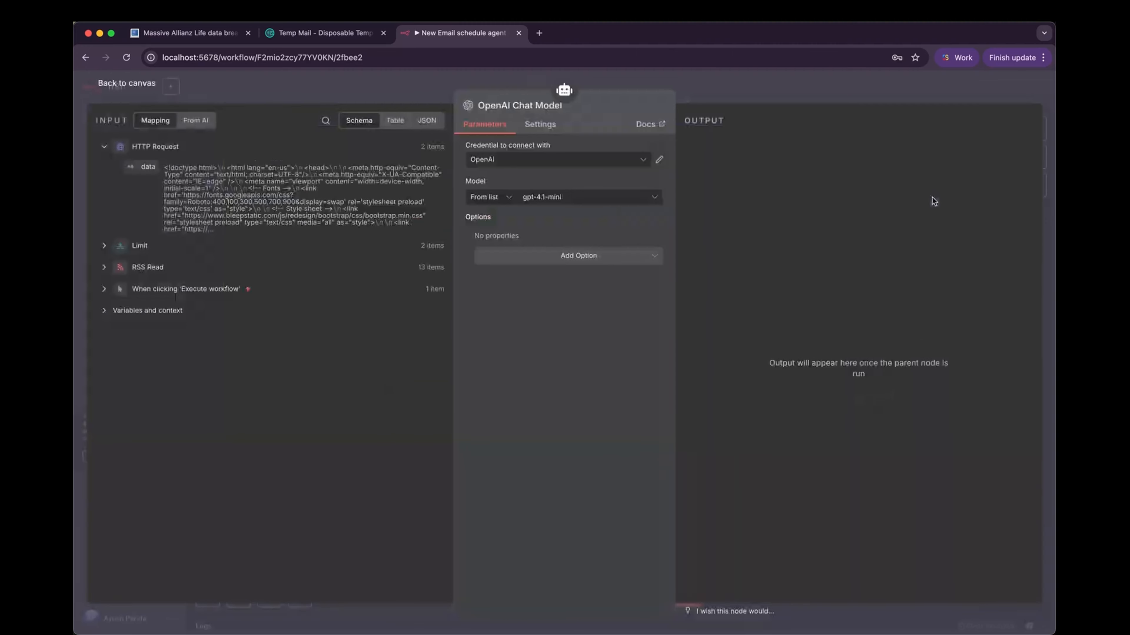
- Search the OpenAI Chat Model's model list for gpt-5, choose a matching model and return to the canvas
{"action": "left_click", "coordinate": [642, 201]}
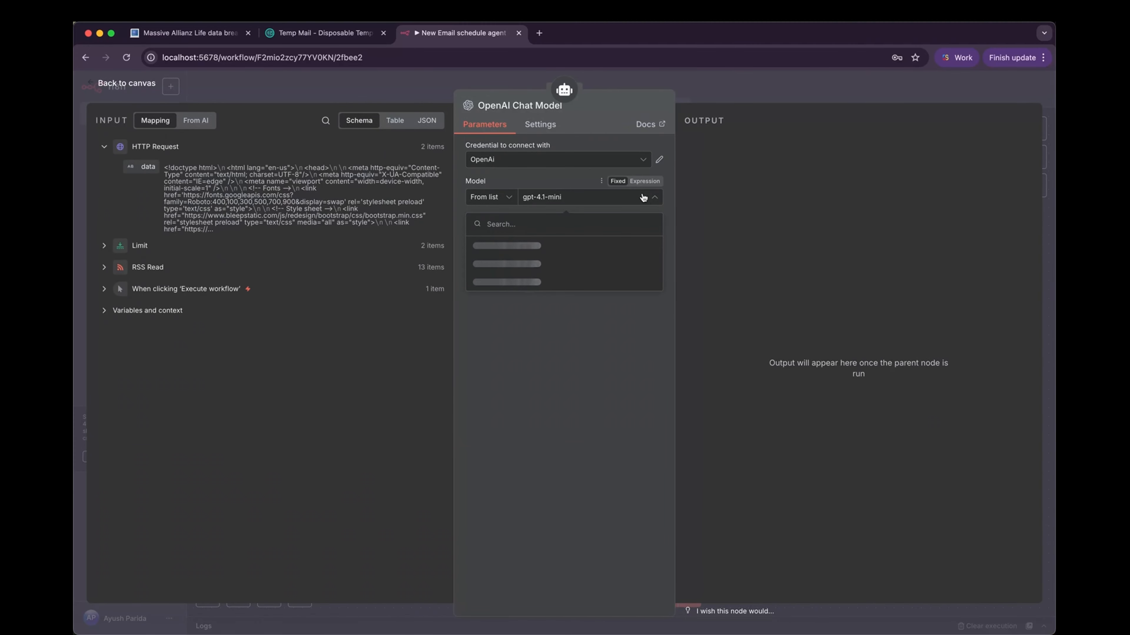
{"action": "type", "text": "gpt-5"}
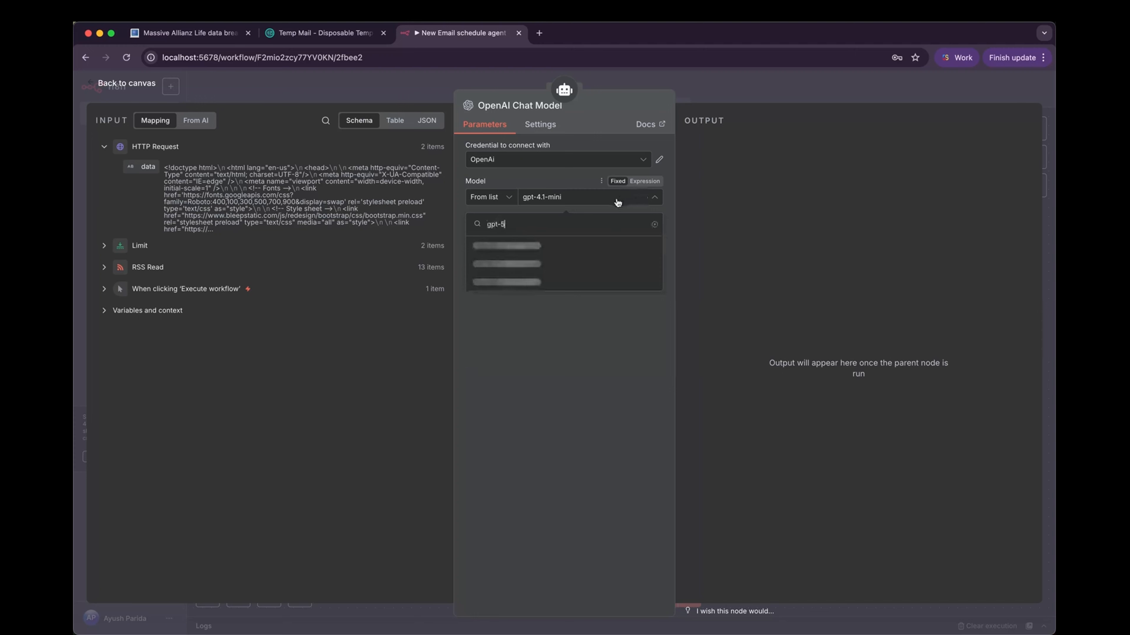
{"action": "left_click", "coordinate": [516, 341]}
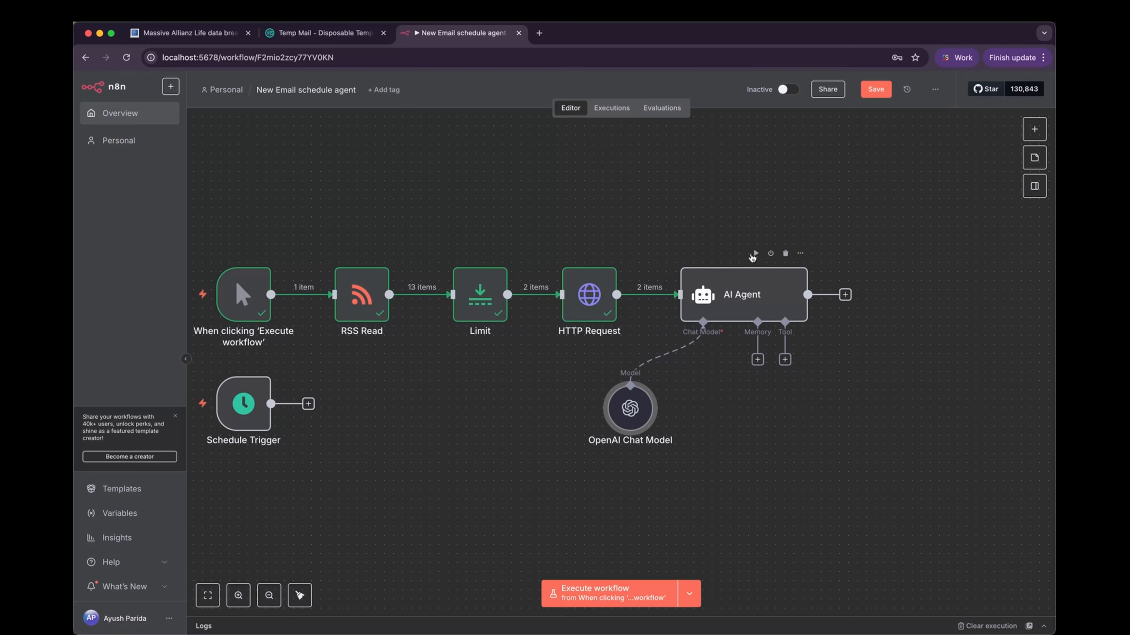
- Execute the AI Agent node and place the OpenAI Chat Model directly beneath it
{"action": "left_click", "coordinate": [755, 253]}
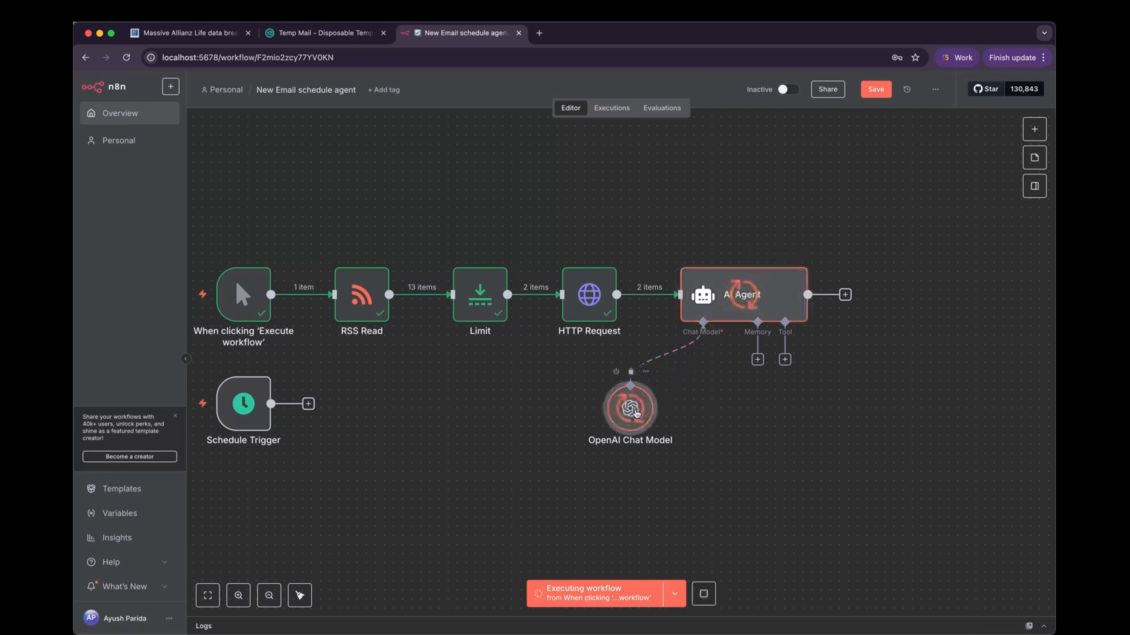
{"action": "left_click_drag", "start_coordinate": [635, 408], "coordinate": [707, 426]}
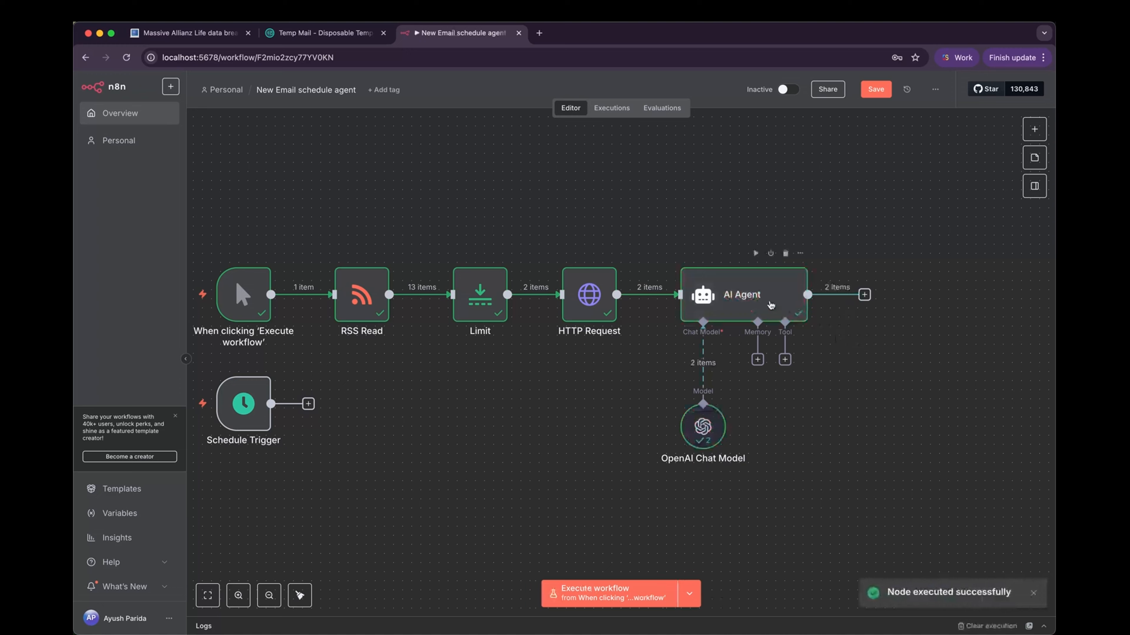
- Examine the blog post summaries in the AI Agent's output and return to the canvas
{"action": "left_click_drag", "start_coordinate": [903, 406], "coordinate": [735, 406]}
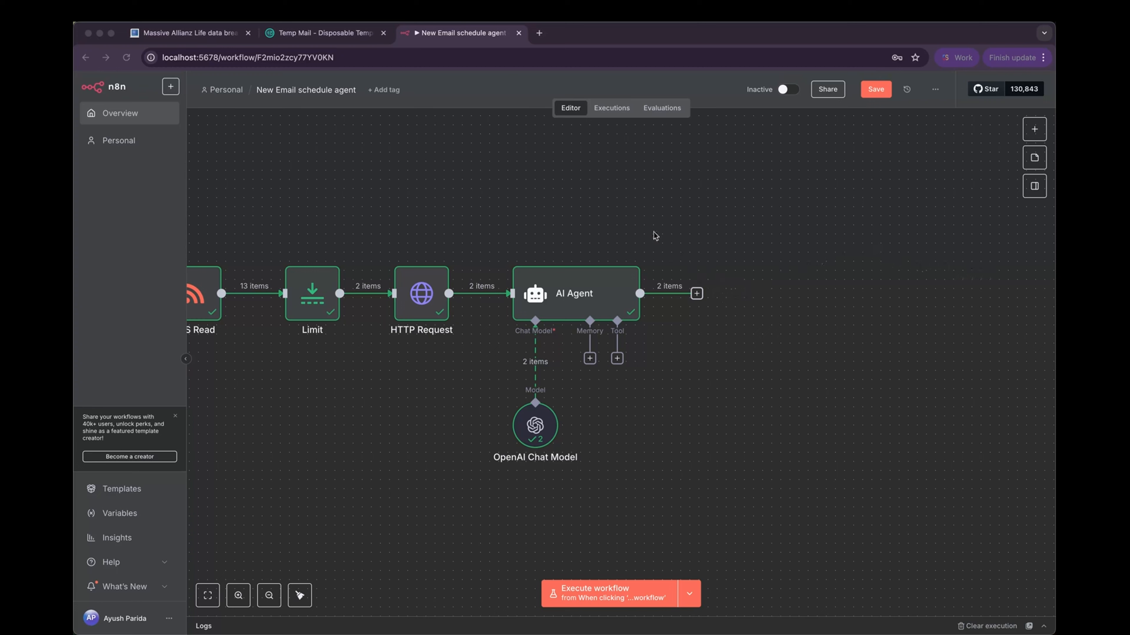
{"action": "left_click", "coordinate": [697, 294]}
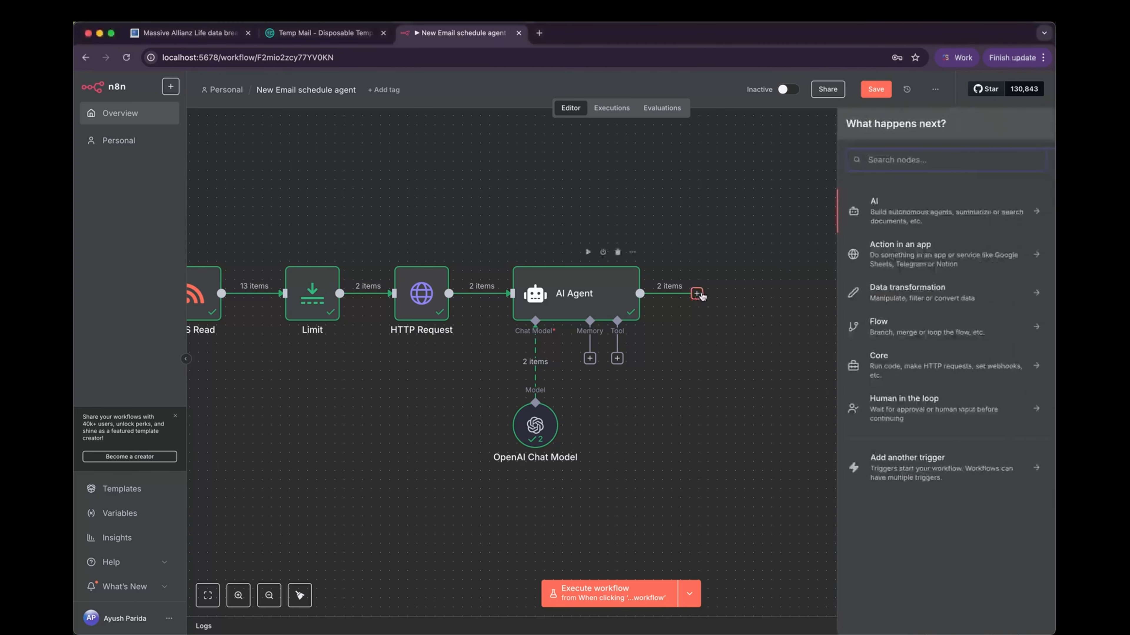
{"action": "double_click", "coordinate": [619, 297]}
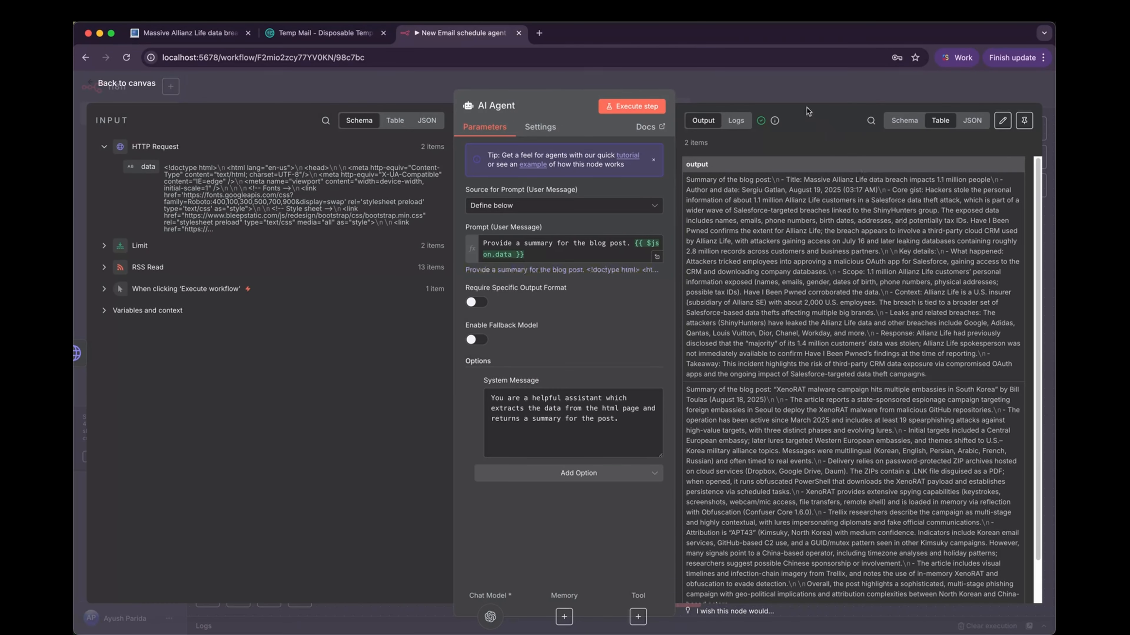
{"action": "left_click", "coordinate": [806, 79]}
- Search the nodes for "mark" and add a Markdown node after the AI Agent
{"action": "left_click", "coordinate": [696, 294]}
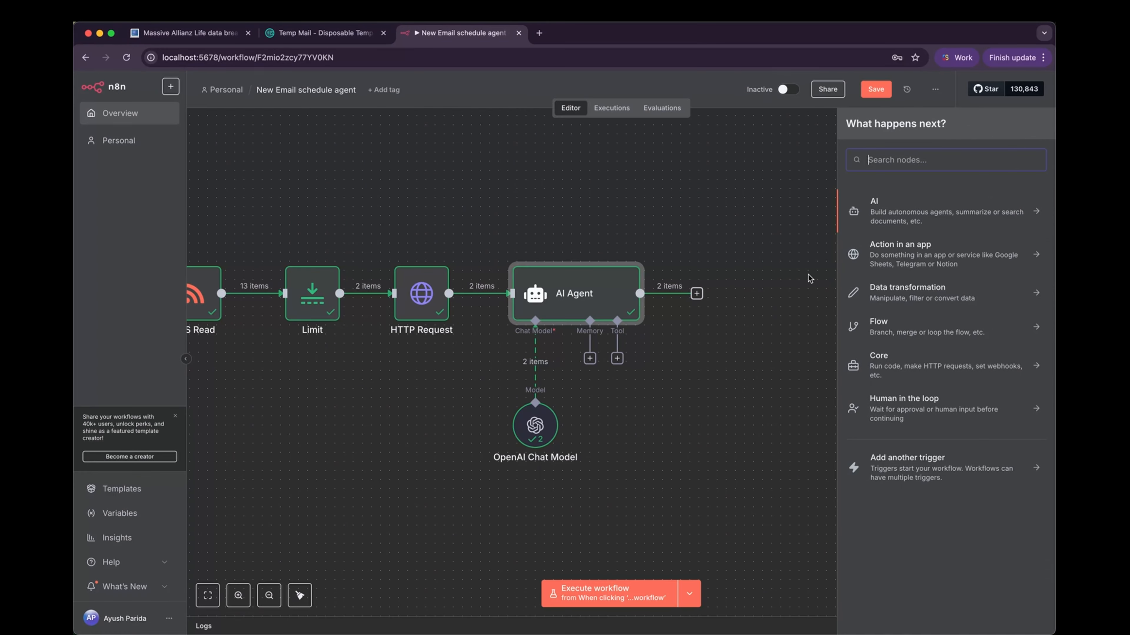
{"action": "type", "text": "mark"}
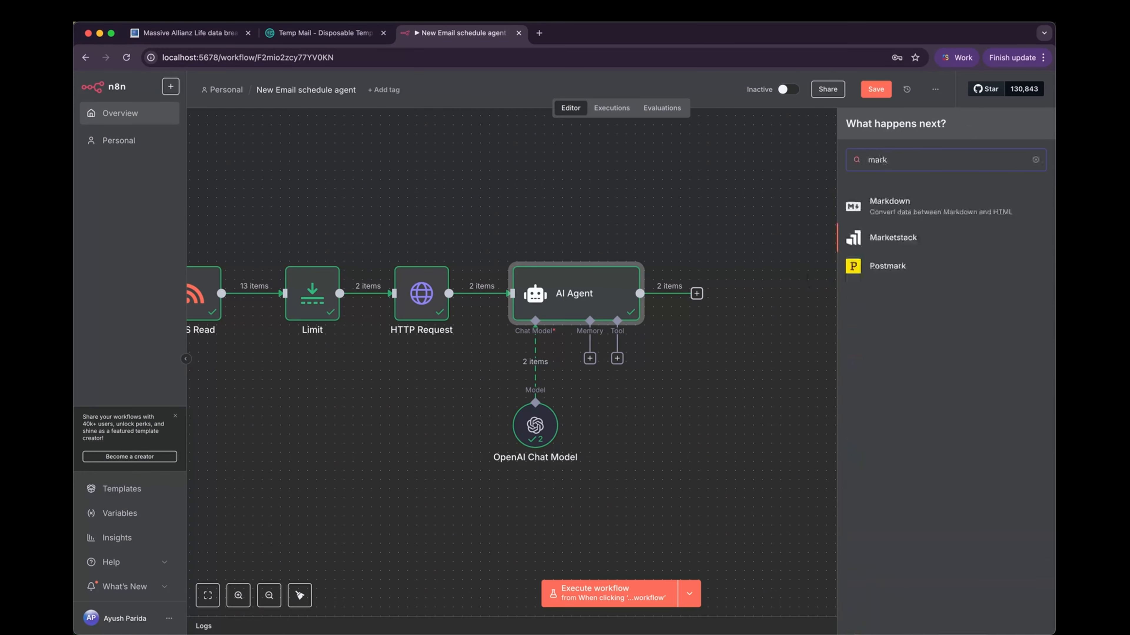
{"action": "key", "text": "Return"}
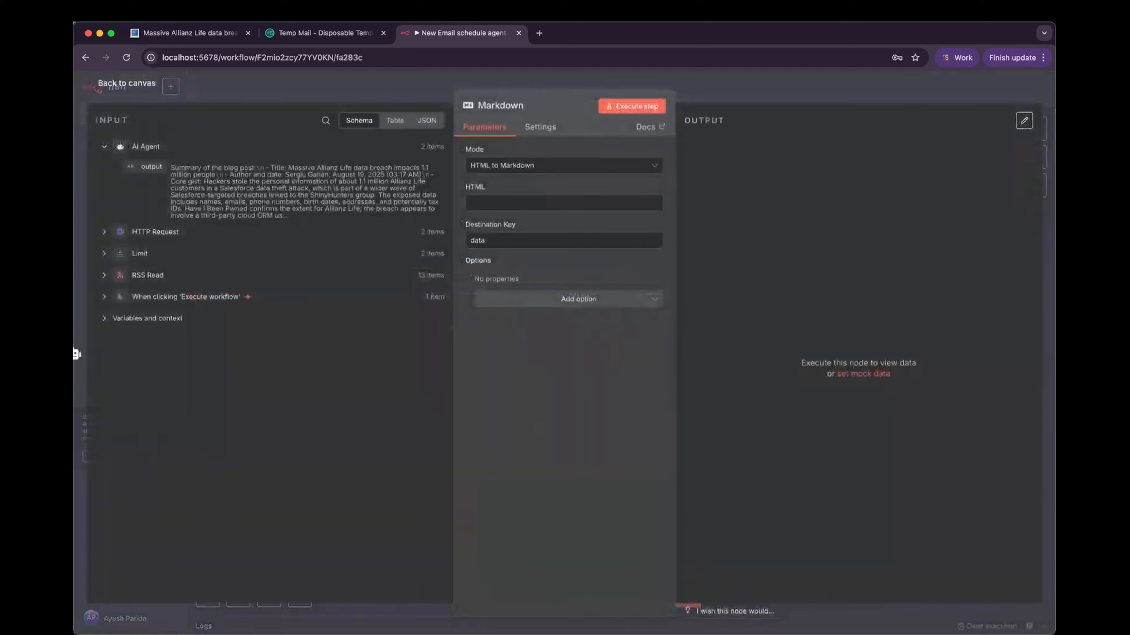
- Set the Markdown node's mode to Markdown to HTML and map the AI Agent's output into its Markdown field
{"action": "left_click", "coordinate": [520, 165]}
{"action": "left_click", "coordinate": [517, 200]}
{"action": "left_click_drag", "start_coordinate": [151, 166], "coordinate": [492, 214]}
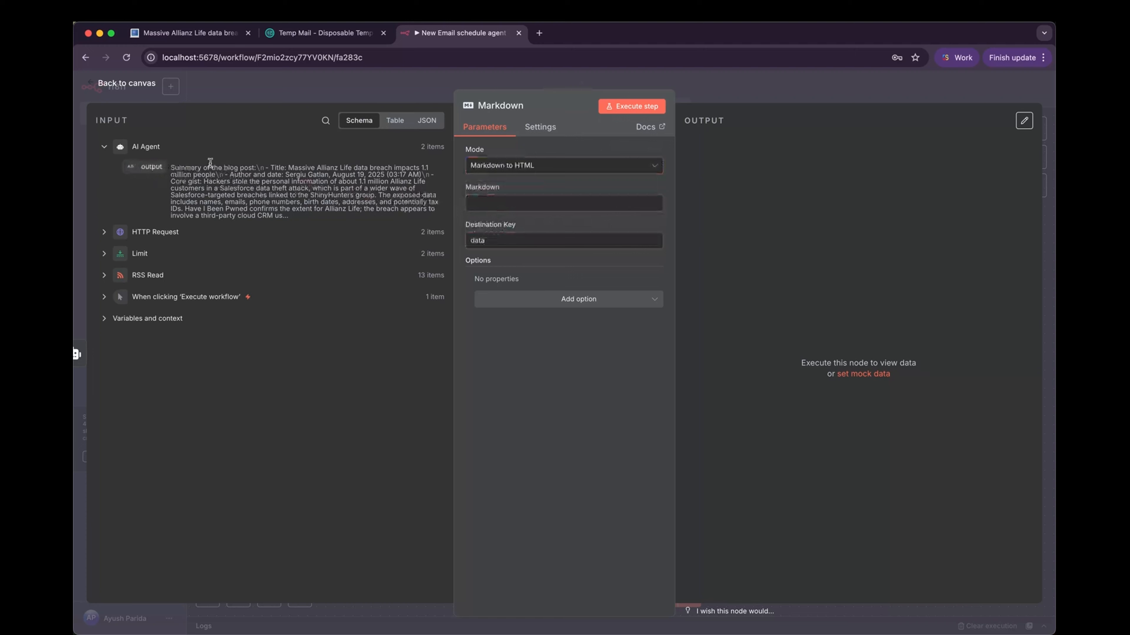
{"action": "left_click_drag", "start_coordinate": [157, 162], "coordinate": [518, 205]}
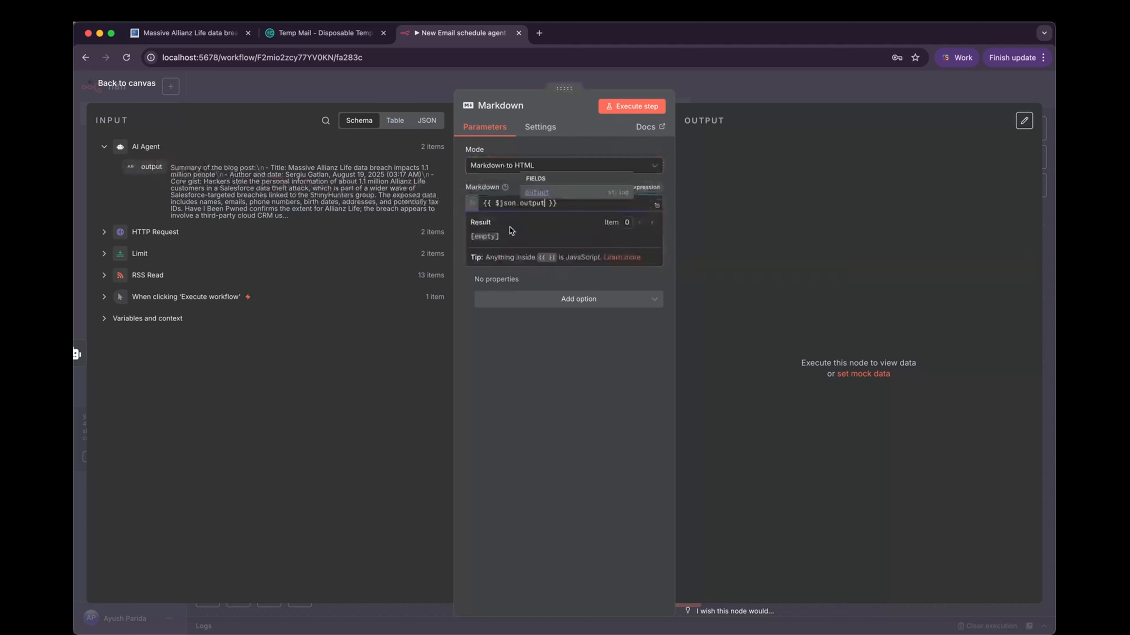
{"action": "left_click", "coordinate": [508, 359]}
- Set the Markdown node's destination key to output
{"action": "double_click", "coordinate": [496, 252]}
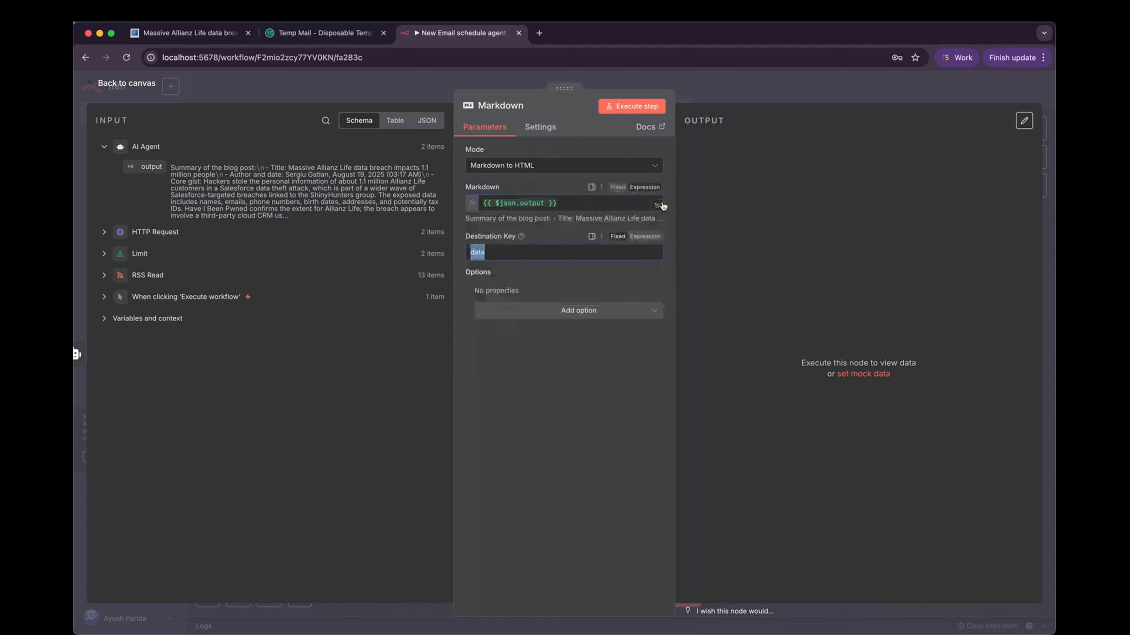
{"action": "type", "text": "oup"}
{"action": "type", "text": "put"}
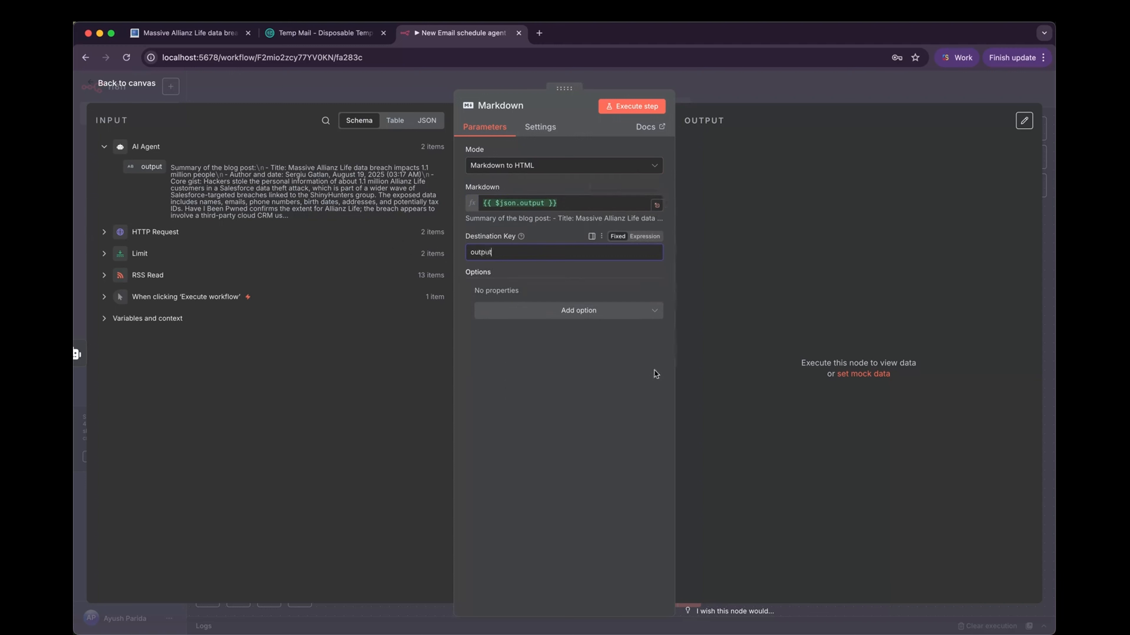
- Execute the Markdown node, examine the start of its HTML output and return to the canvas
{"action": "left_click", "coordinate": [639, 112]}
{"action": "left_click_drag", "start_coordinate": [691, 180], "coordinate": [768, 320]}
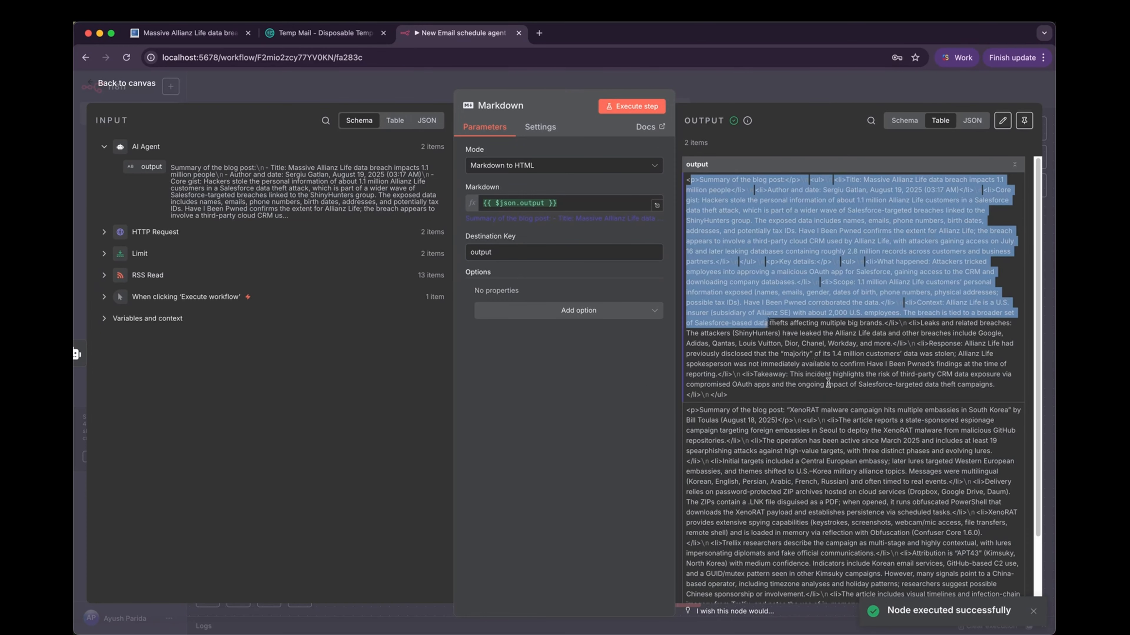
{"action": "left_click", "coordinate": [829, 388]}
{"action": "left_click", "coordinate": [788, 99]}
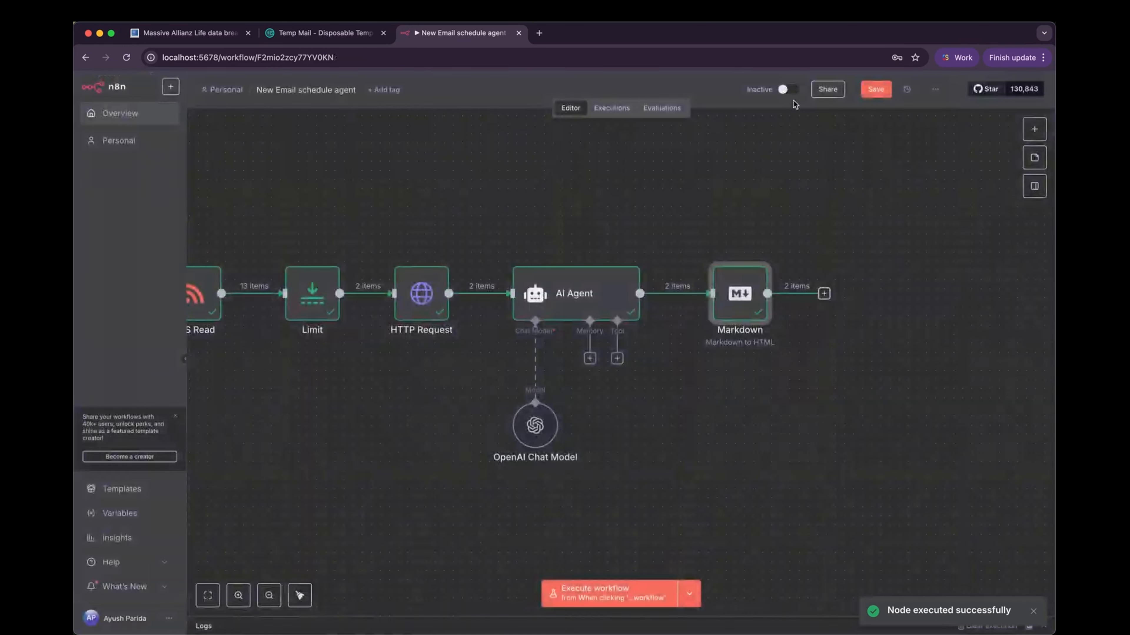
- Add a Gmail Send a message node after the Markdown node and map the Markdown output into its message
{"action": "left_click_drag", "start_coordinate": [831, 376], "coordinate": [582, 378]}
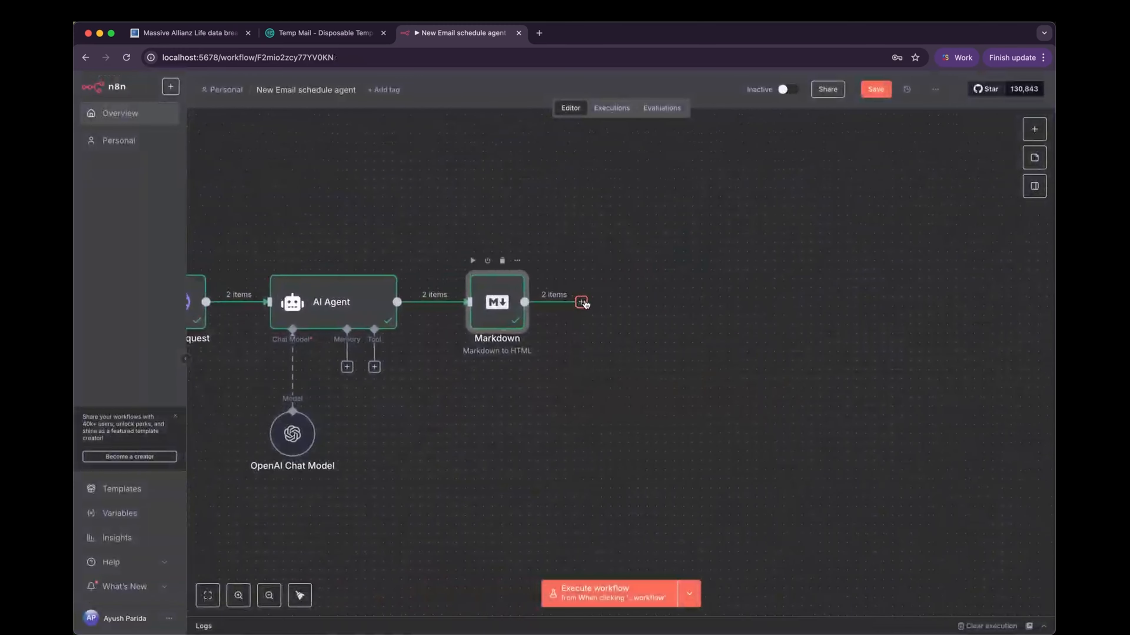
{"action": "left_click", "coordinate": [580, 302]}
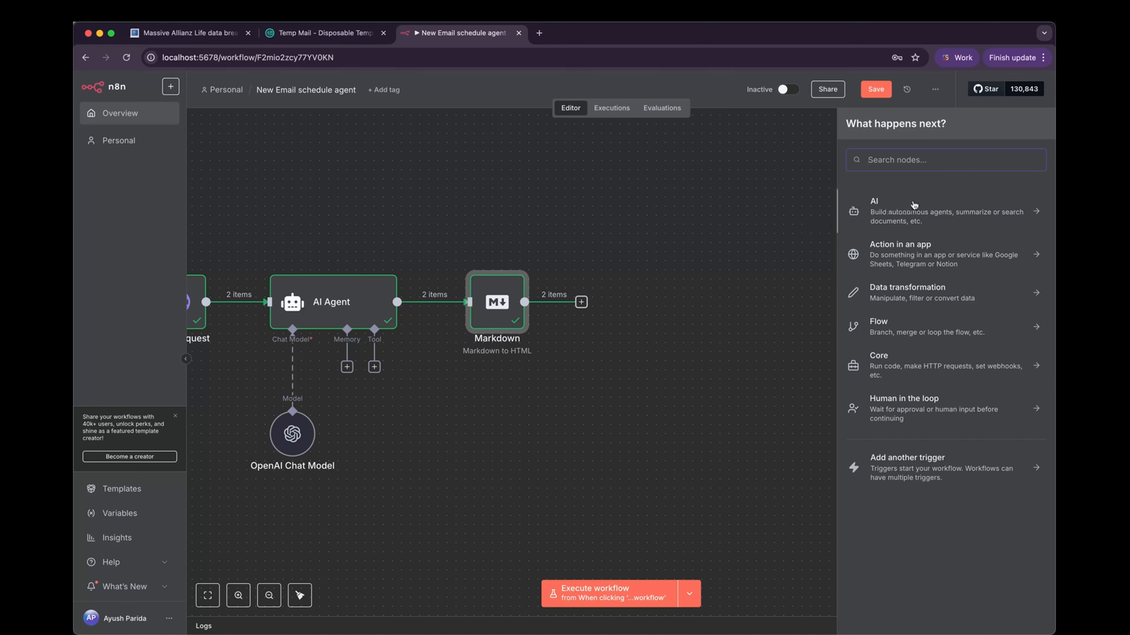
{"action": "type", "text": "gmail"}
{"action": "left_click", "coordinate": [903, 211]}
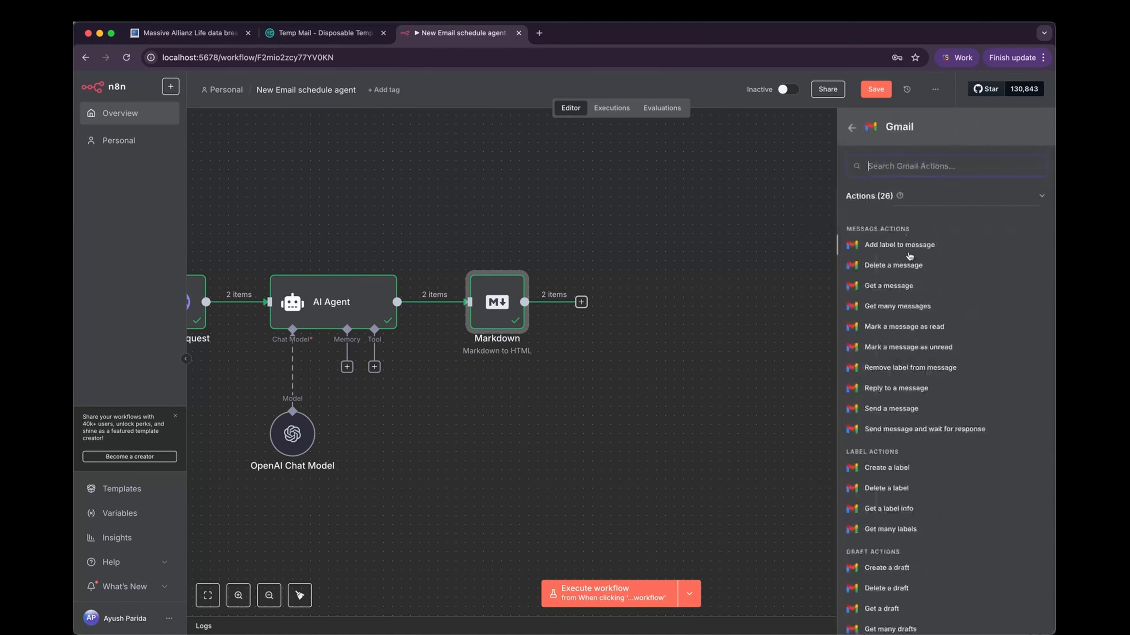
{"action": "left_click", "coordinate": [891, 408]}
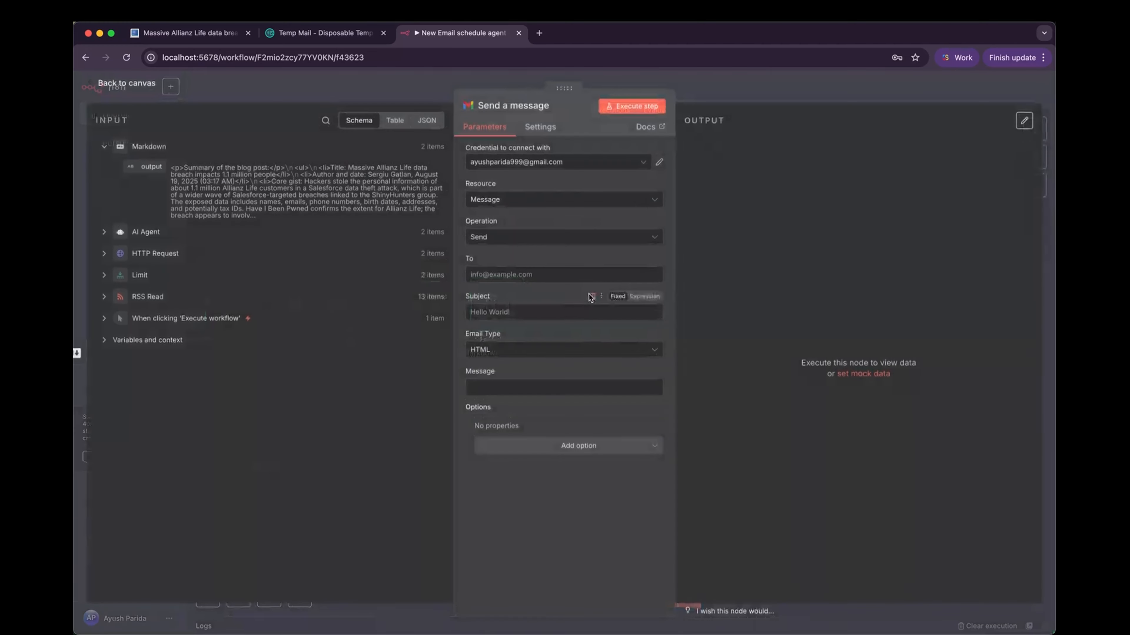
{"action": "left_click_drag", "start_coordinate": [142, 169], "coordinate": [484, 387]}
- Copy the temporary email address from the Temp Mail page and paste it as the recipient of the Gmail node
{"action": "left_click", "coordinate": [477, 301]}
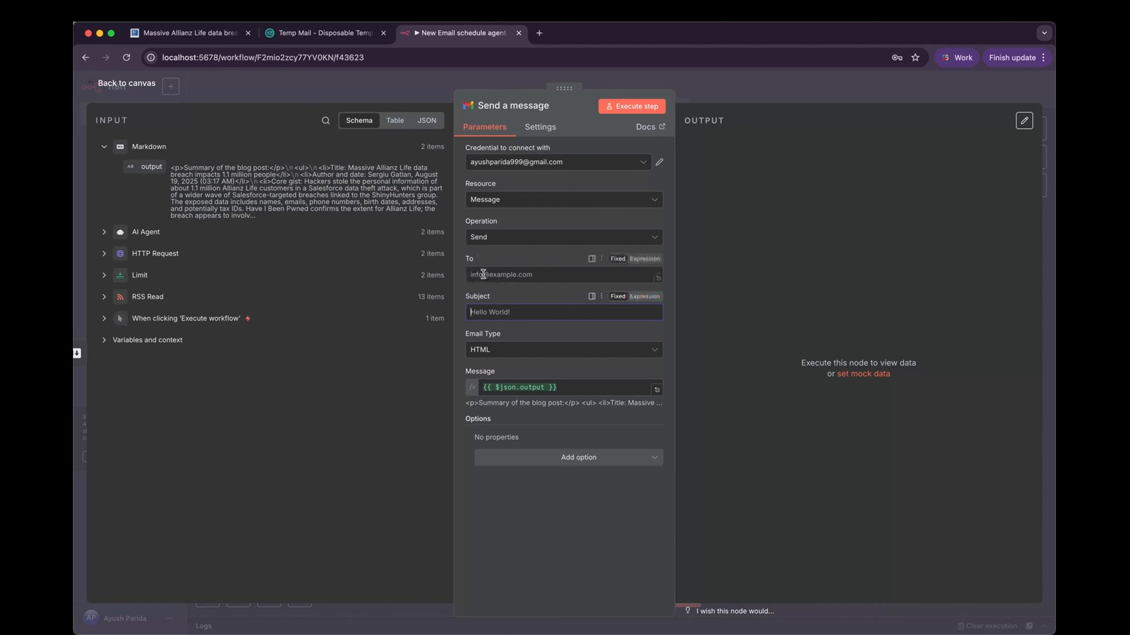
{"action": "left_click", "coordinate": [323, 34]}
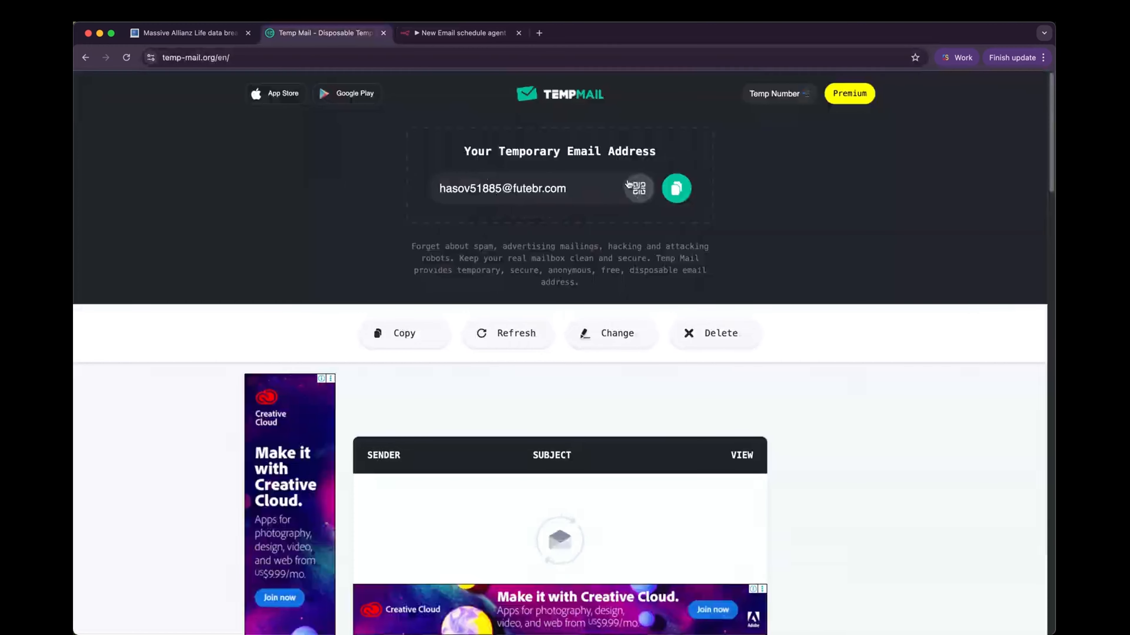
{"action": "left_click", "coordinate": [676, 188]}
{"action": "left_click", "coordinate": [462, 33]}
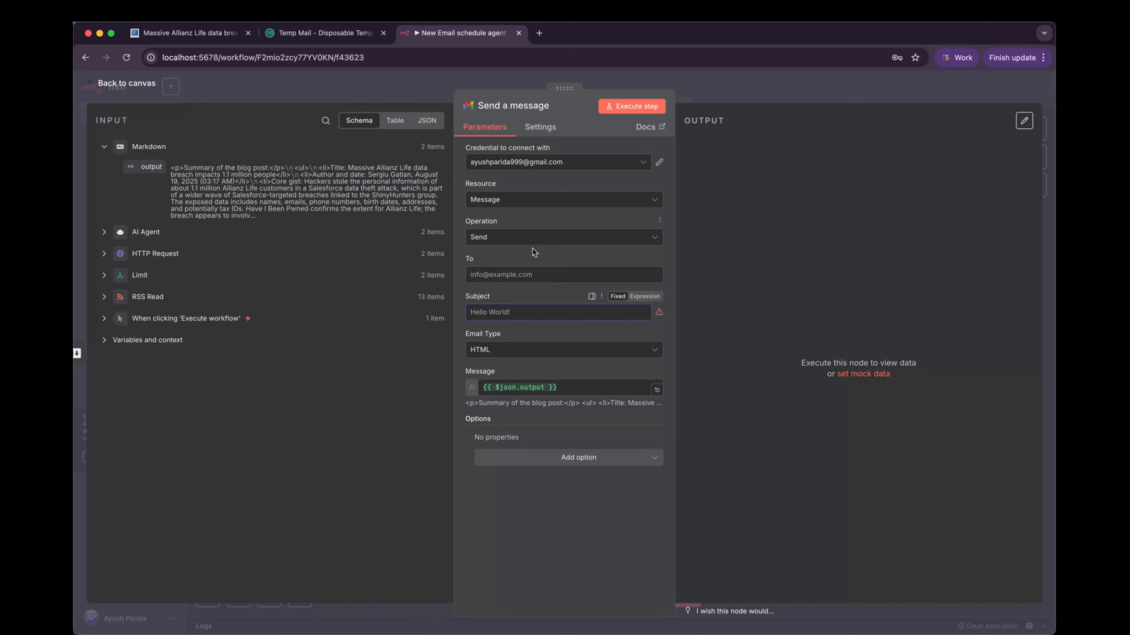
{"action": "left_click", "coordinate": [516, 273]}
{"action": "key", "text": "super+v"}
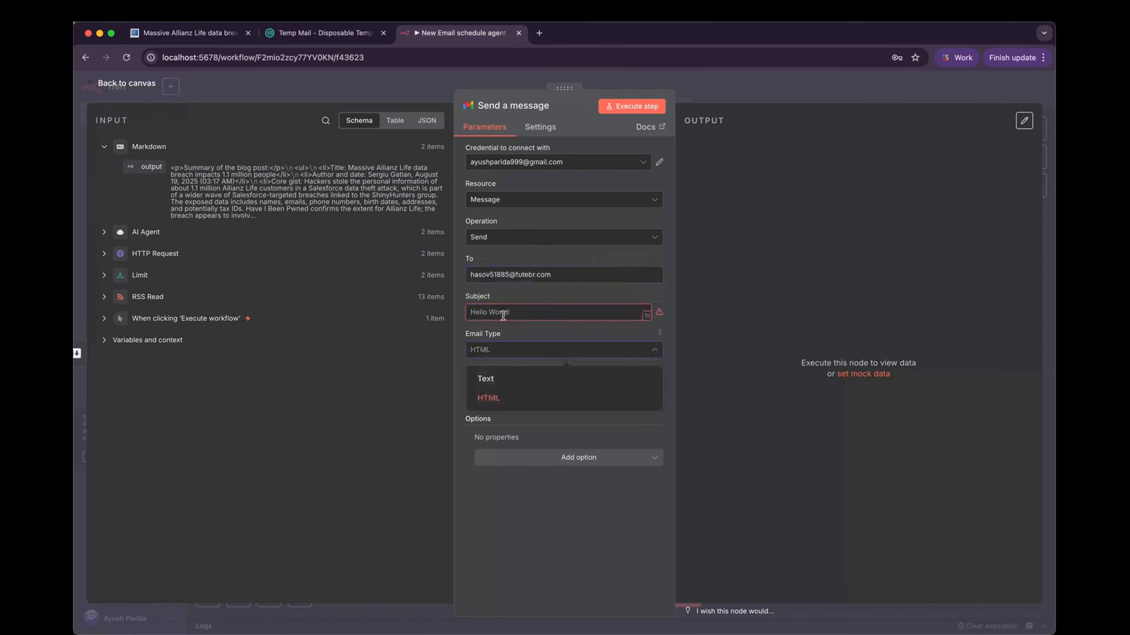
- Map the Limit node's title into the email subject and execute the Send a message node
{"action": "left_click", "coordinate": [501, 311]}
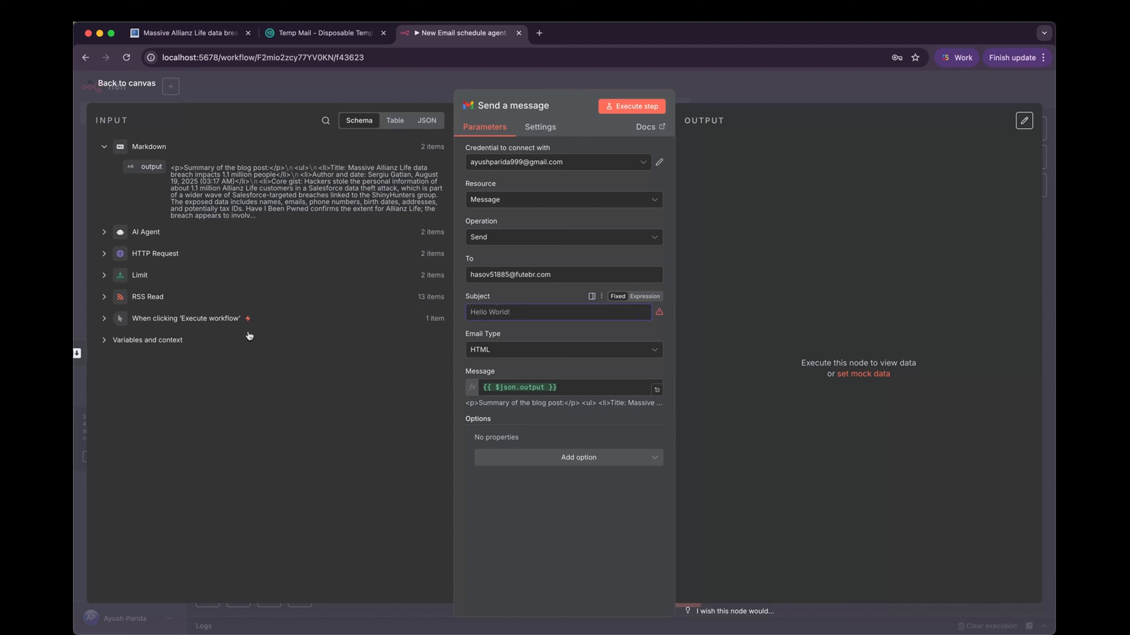
{"action": "left_click", "coordinate": [105, 275]}
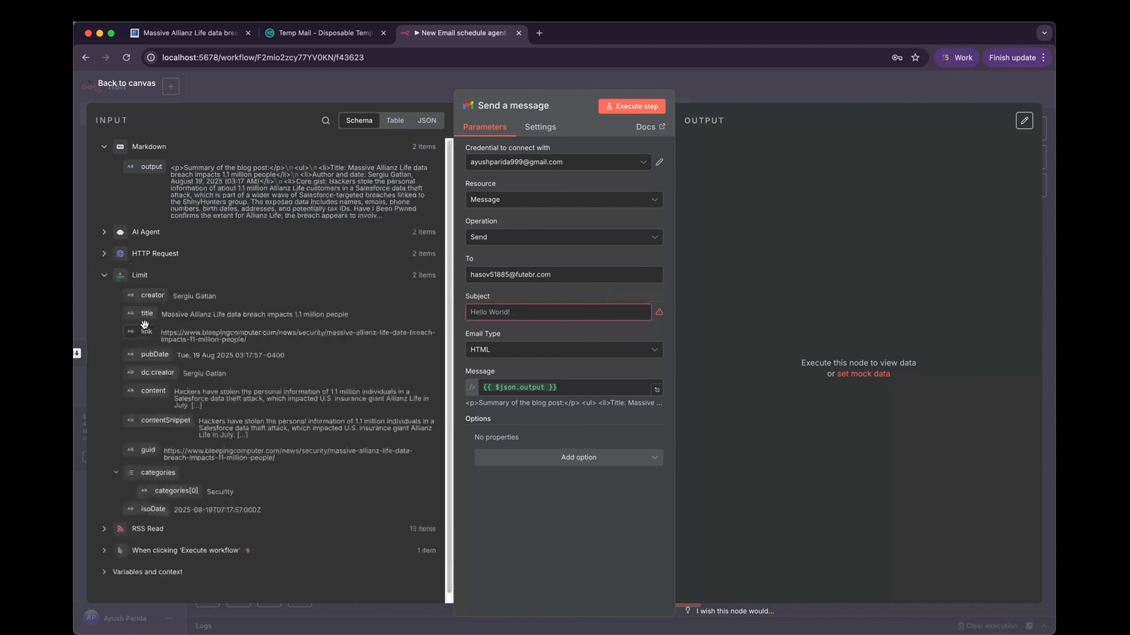
{"action": "left_click_drag", "start_coordinate": [147, 314], "coordinate": [516, 321]}
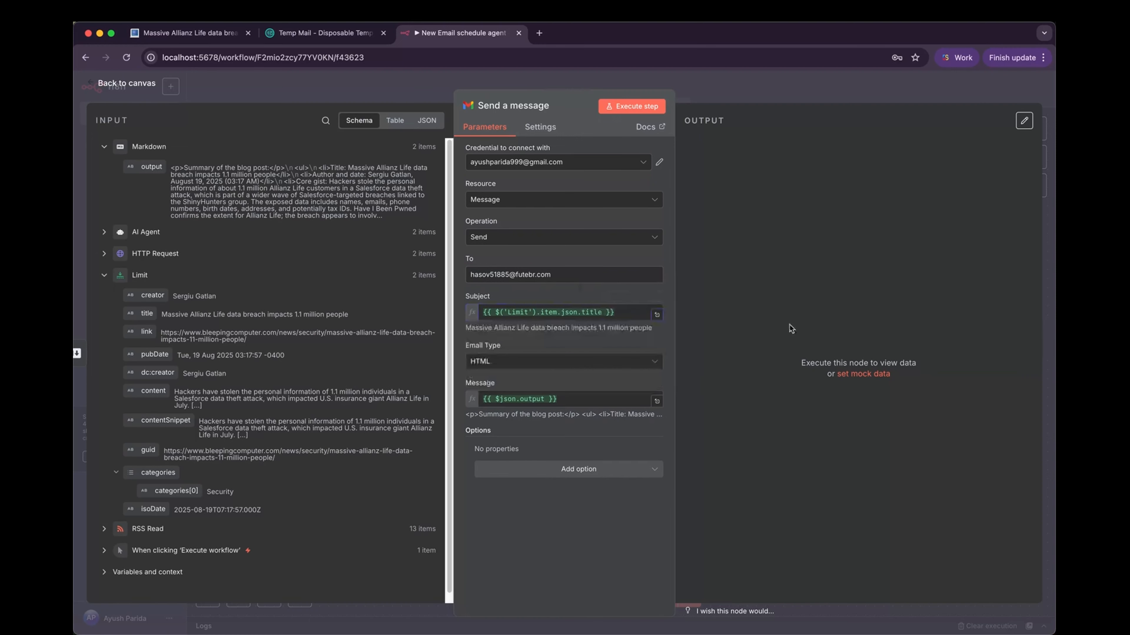
{"action": "left_click", "coordinate": [652, 105]}
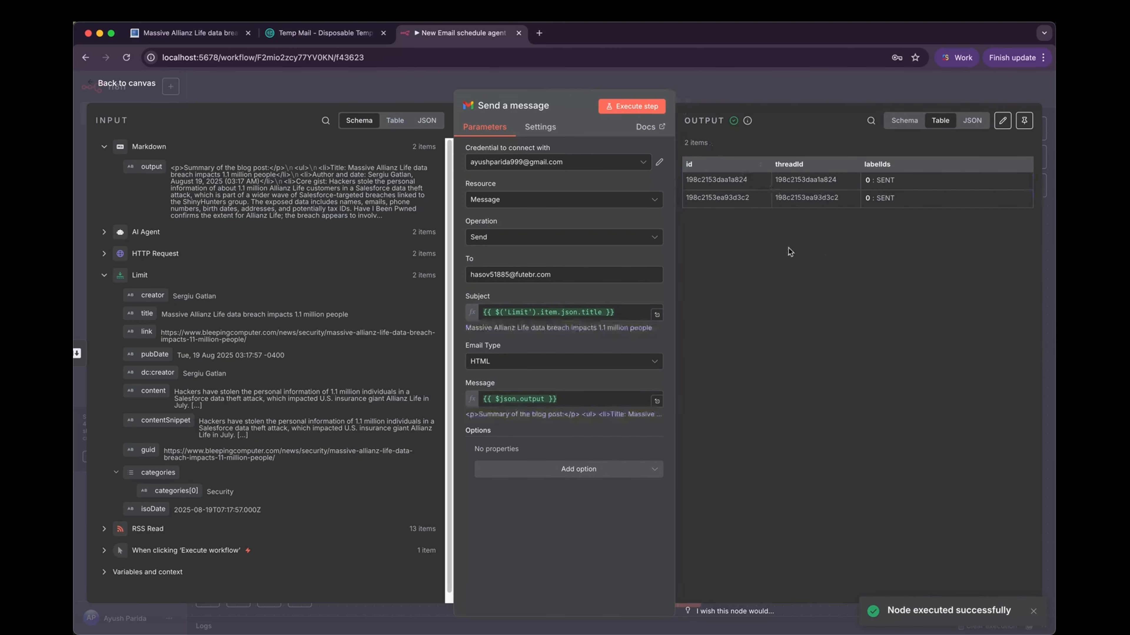
- Switch to Temp Mail, refresh the inbox to check for the sent emails, and switch back to n8n
{"action": "left_click", "coordinate": [294, 41]}
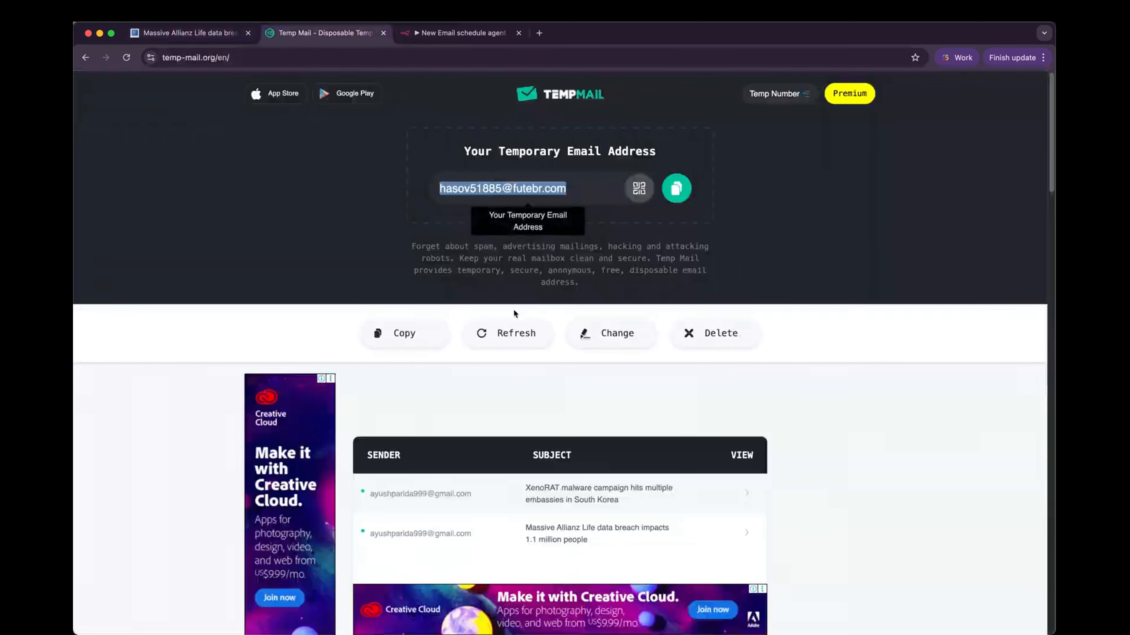
{"action": "left_click", "coordinate": [512, 333]}
{"action": "scroll", "coordinate": [676, 434], "scroll_direction": "down", "scroll_amount": 1}
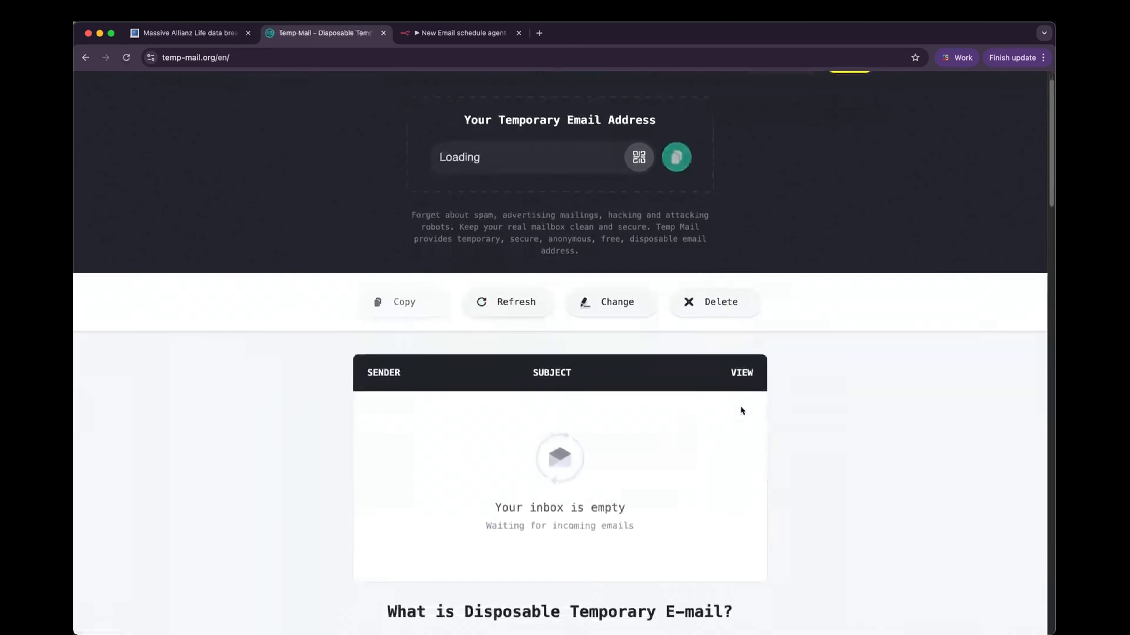
{"action": "scroll", "coordinate": [742, 410], "scroll_direction": "down", "scroll_amount": 1}
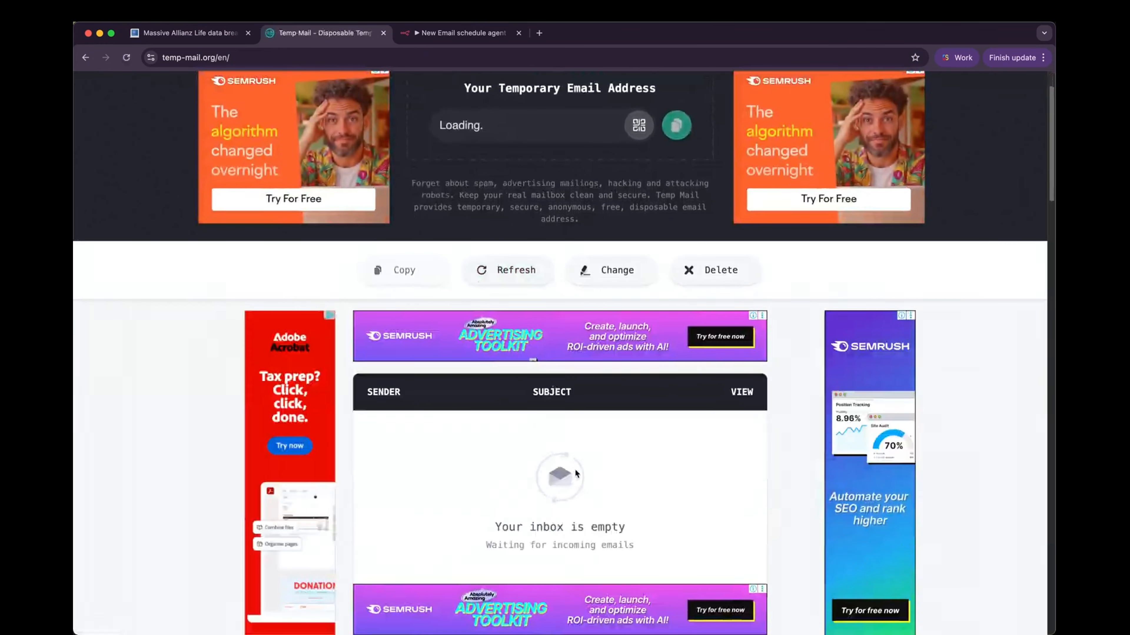
{"action": "scroll", "coordinate": [582, 478], "scroll_direction": "down", "scroll_amount": 3}
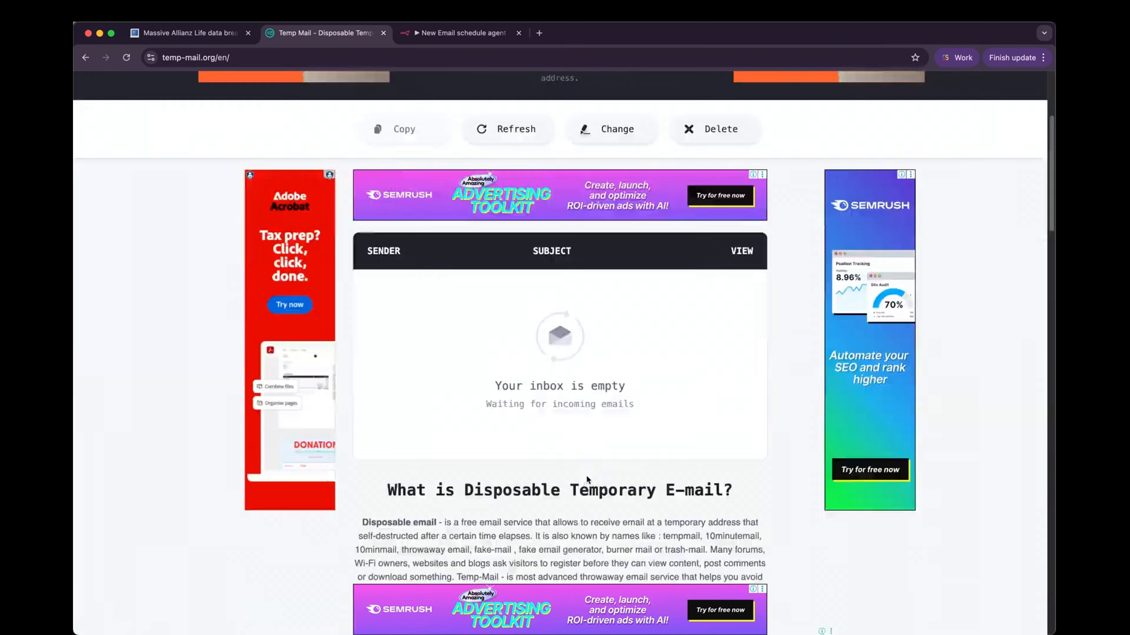
{"action": "scroll", "coordinate": [587, 479], "scroll_direction": "down", "scroll_amount": 1}
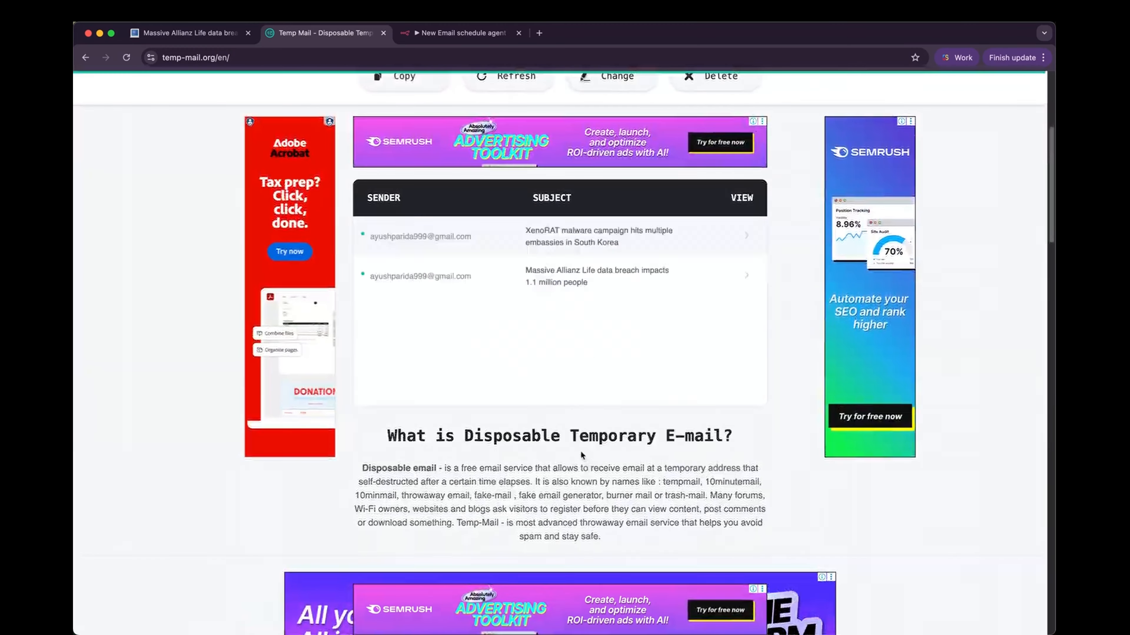
{"action": "scroll", "coordinate": [581, 455], "scroll_direction": "up", "scroll_amount": 4}
{"action": "scroll", "coordinate": [588, 441], "scroll_direction": "down", "scroll_amount": 3}
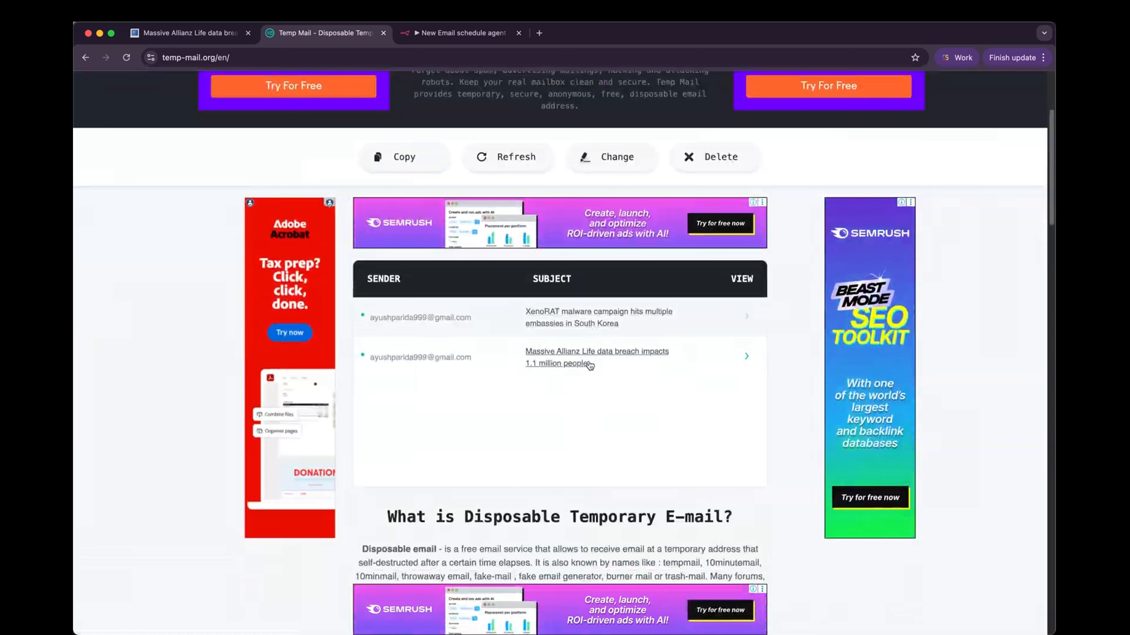
{"action": "left_click", "coordinate": [453, 39]}
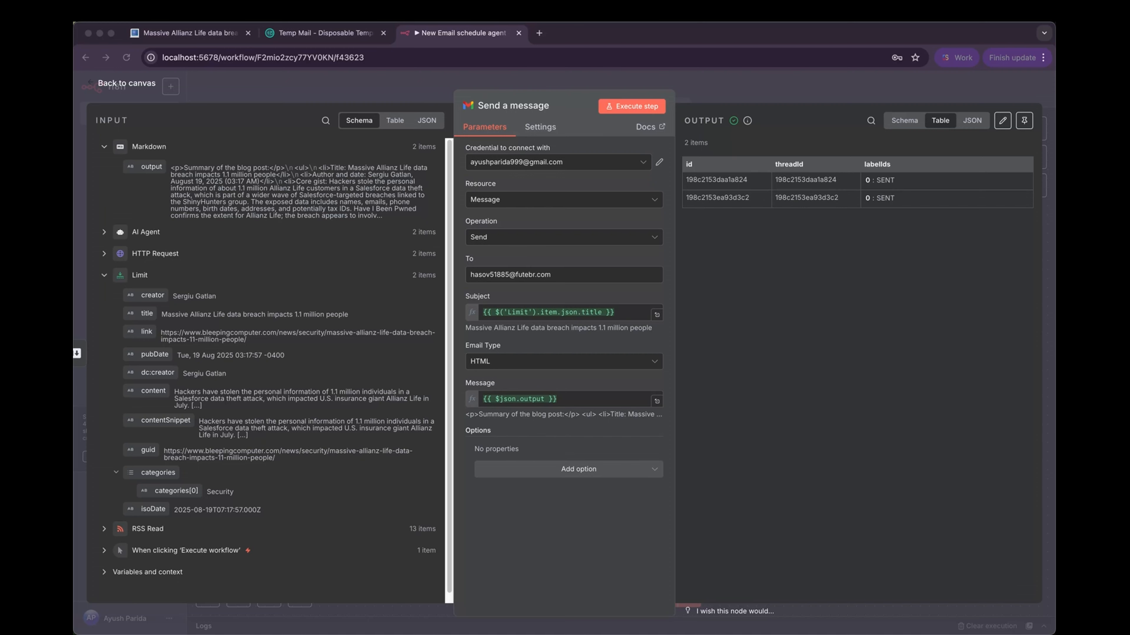
- Return to the canvas, connect the Schedule Trigger to the RSS Read node and shift the trigger slightly beneath the manual trigger
{"action": "left_click", "coordinate": [744, 346]}
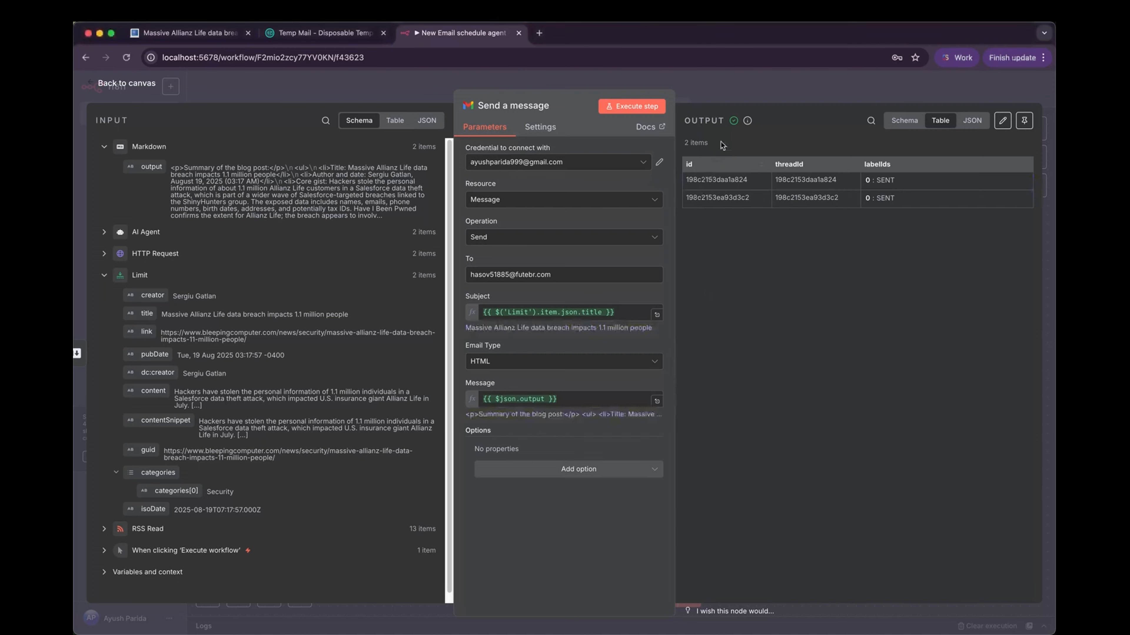
{"action": "left_click", "coordinate": [783, 99]}
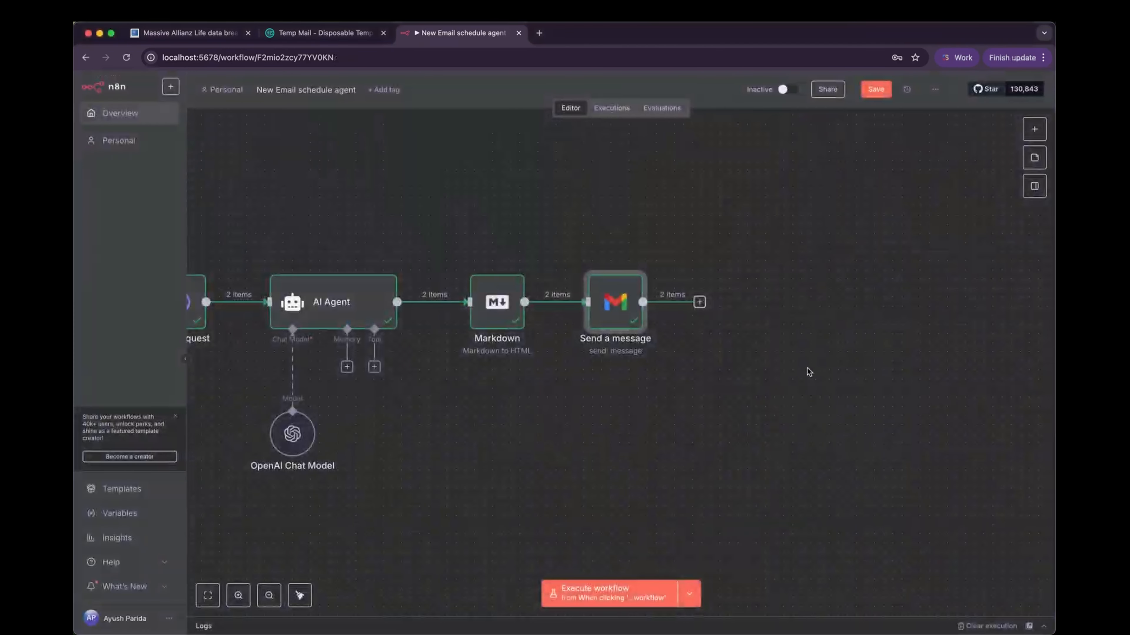
{"action": "scroll", "coordinate": [832, 400], "scroll_direction": "left", "scroll_amount": 6}
{"action": "scroll", "coordinate": [985, 389], "scroll_direction": "down", "scroll_amount": 4}
{"action": "scroll", "coordinate": [981, 389], "scroll_direction": "up", "scroll_amount": 4}
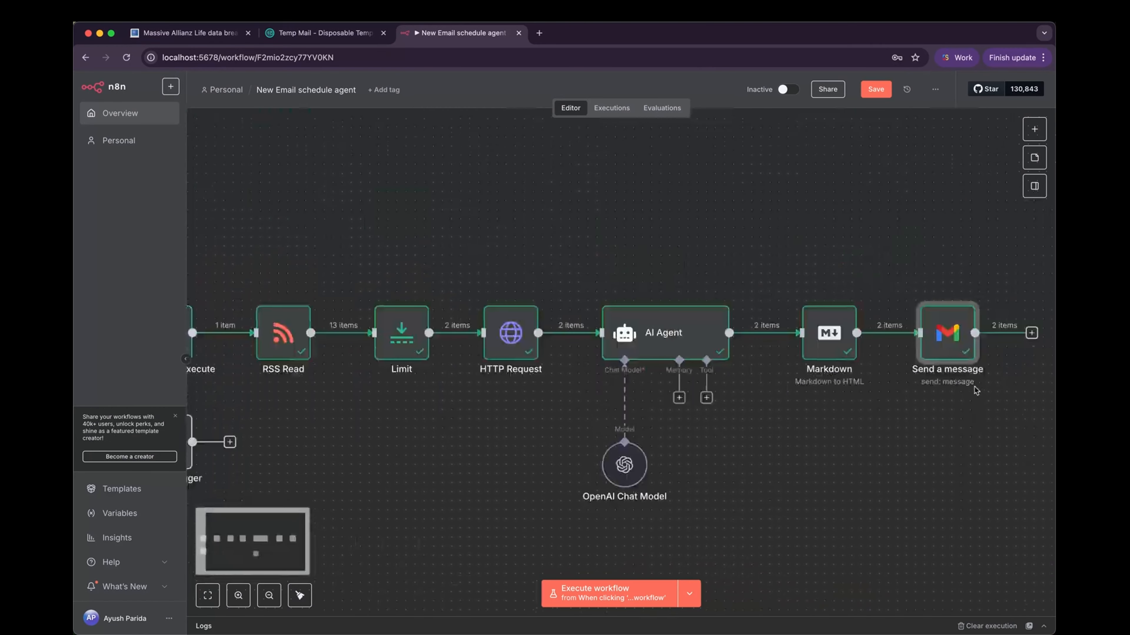
{"action": "scroll", "coordinate": [903, 408], "scroll_direction": "down", "scroll_amount": 2}
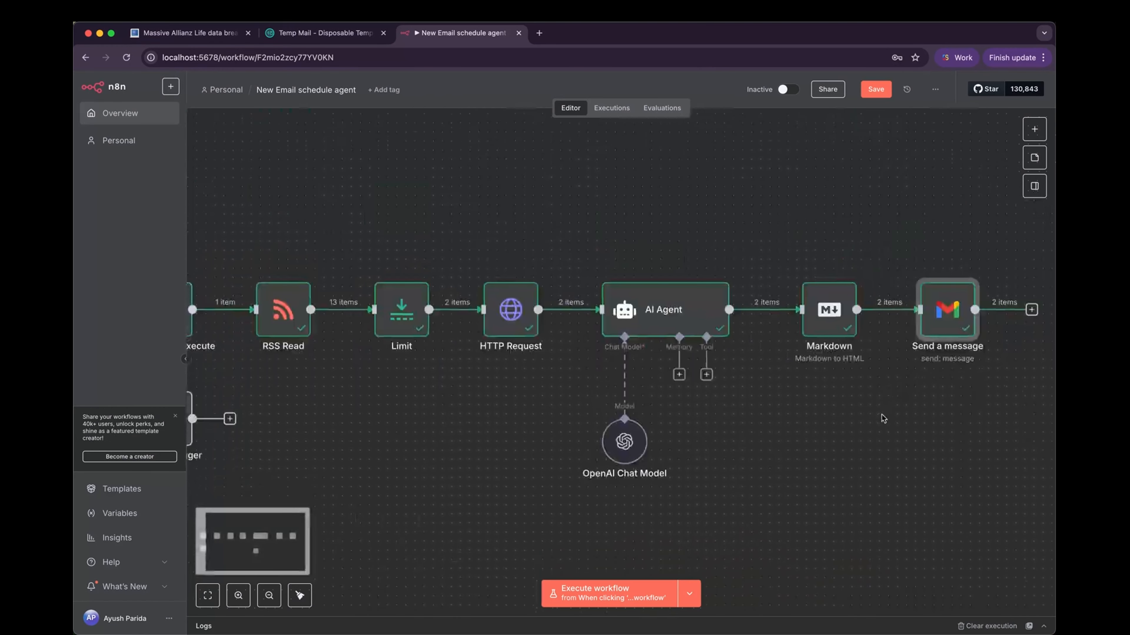
{"action": "scroll", "coordinate": [882, 414], "scroll_direction": "down", "scroll_amount": 3}
{"action": "left_click_drag", "start_coordinate": [795, 432], "coordinate": [848, 382]}
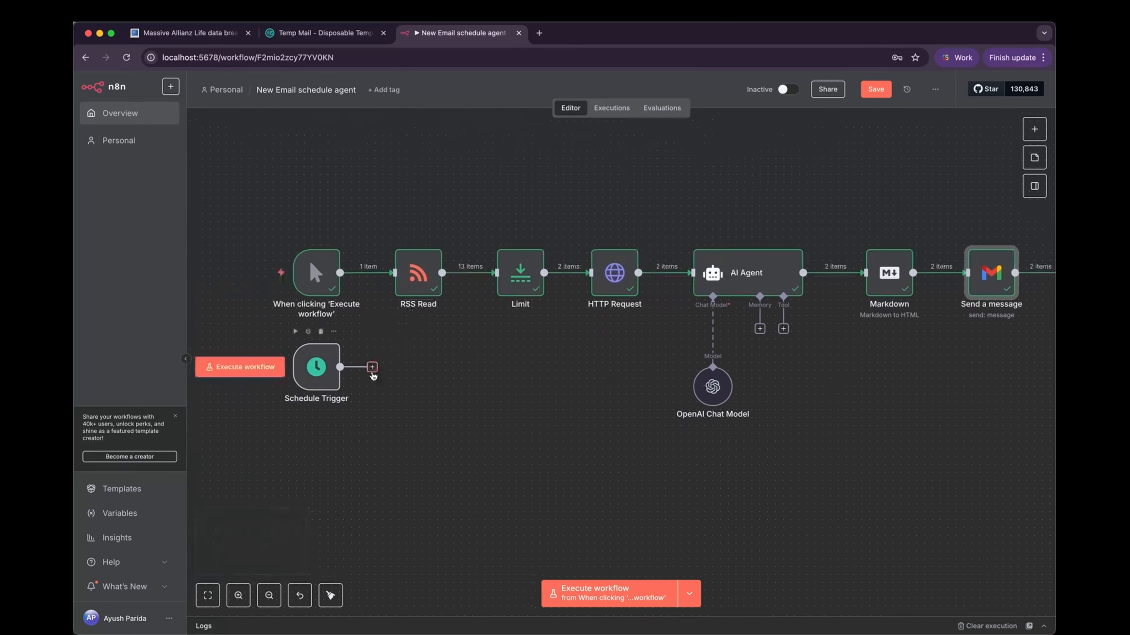
{"action": "left_click_drag", "start_coordinate": [366, 367], "coordinate": [383, 312]}
{"action": "mouse_move", "coordinate": [316, 366]}
{"action": "left_mouse_down"}
{"action": "mouse_move", "coordinate": [293, 348]}
{"action": "mouse_move", "coordinate": [308, 358]}
{"action": "left_mouse_up"}
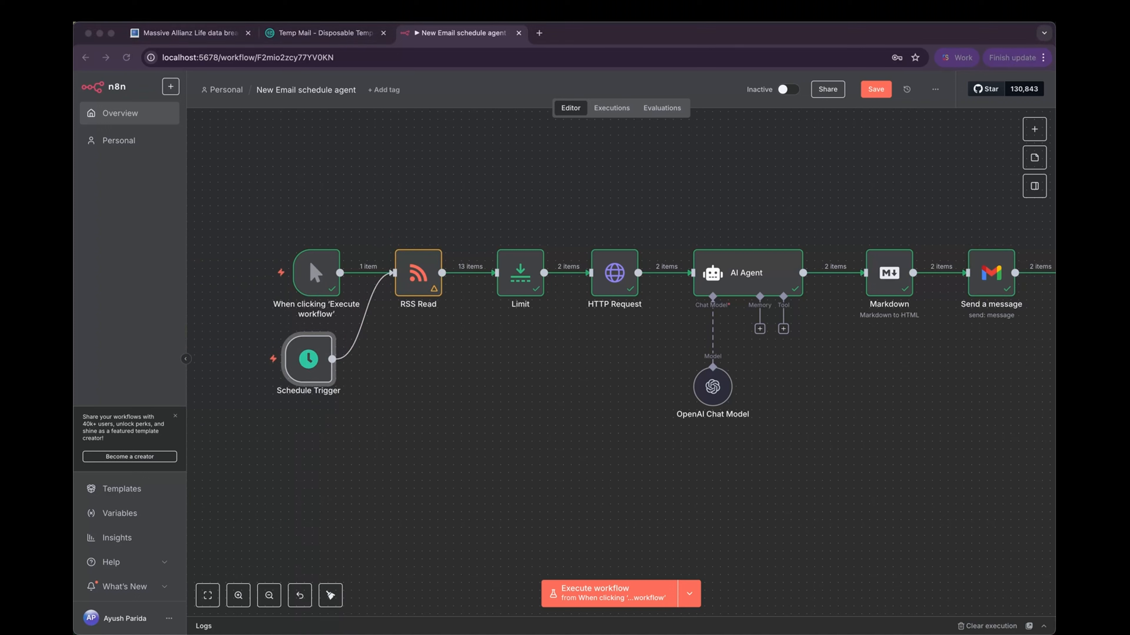
{"action": "left_click", "coordinate": [615, 448]}
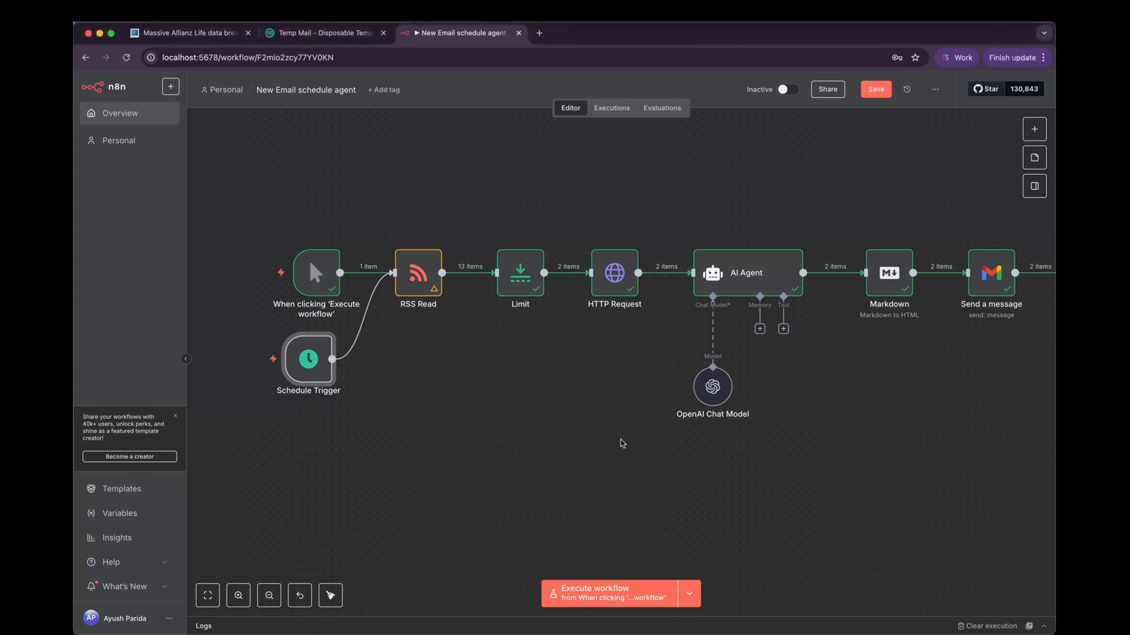
- Save the workflow and activate it, dismissing the activation notice so it does not show again
{"action": "left_click", "coordinate": [871, 91]}
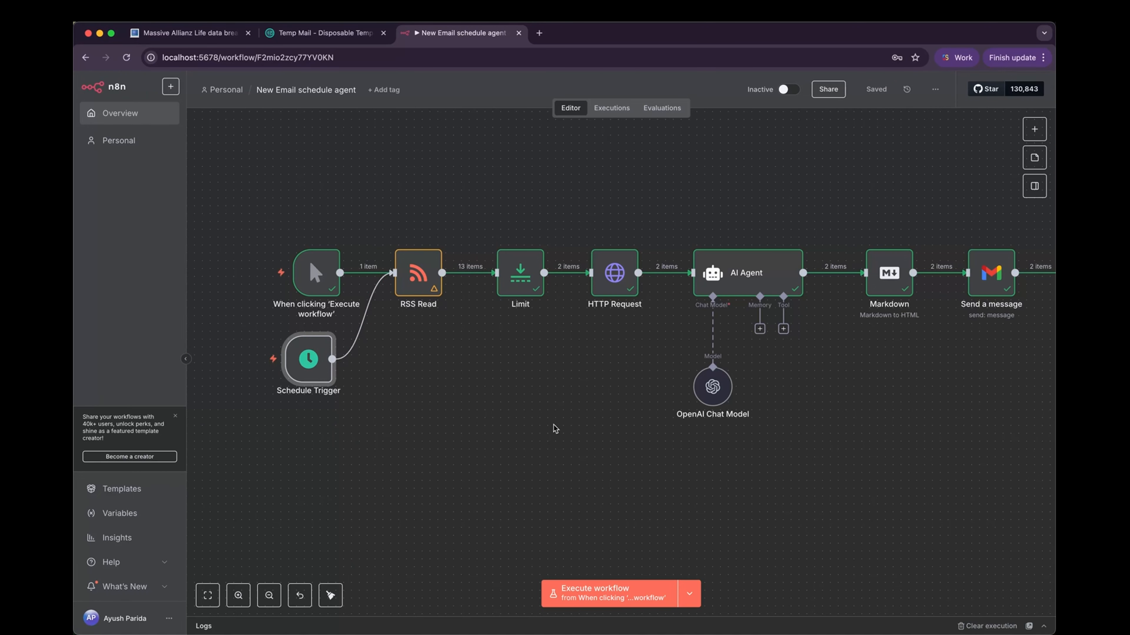
{"action": "scroll", "coordinate": [840, 413], "scroll_direction": "right", "scroll_amount": 3}
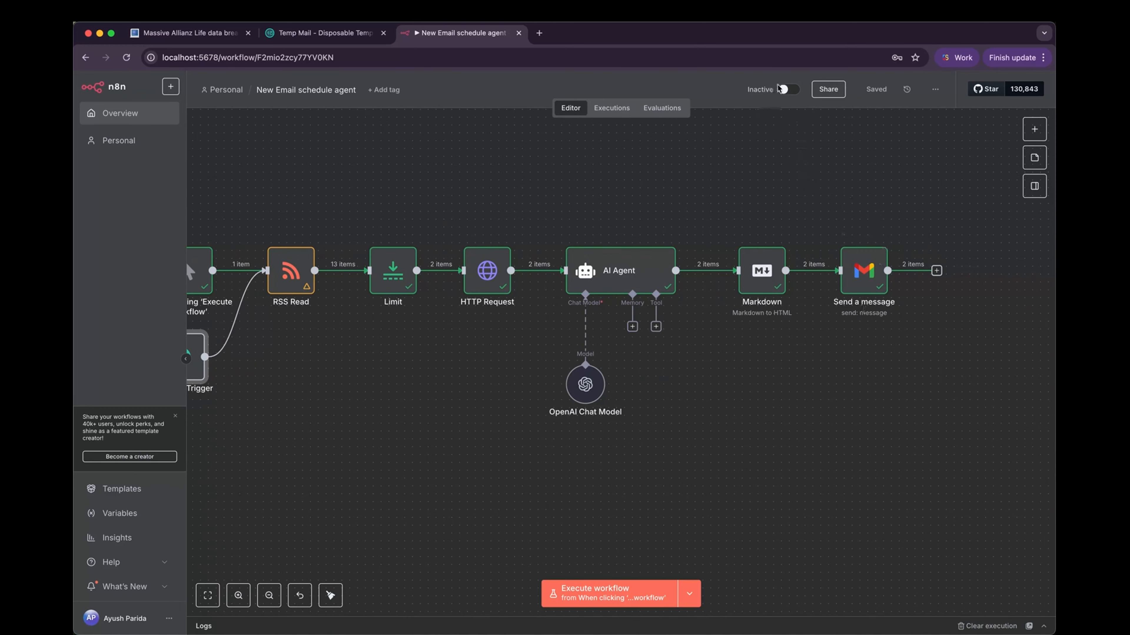
{"action": "left_click", "coordinate": [791, 91]}
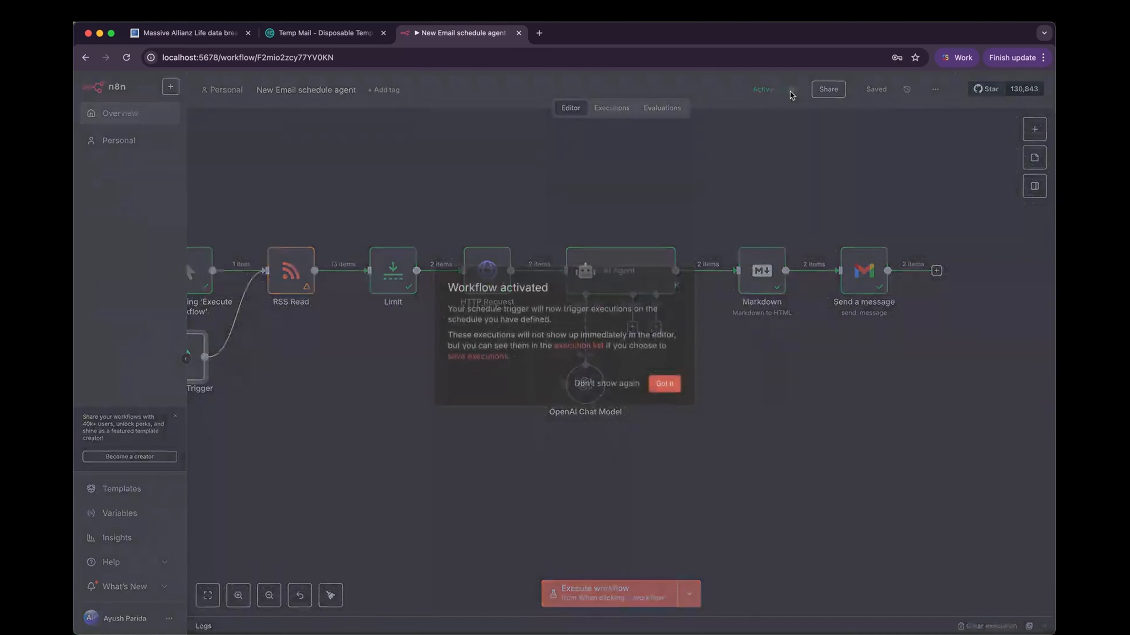
{"action": "left_click", "coordinate": [601, 391]}
{"action": "left_click", "coordinate": [665, 386]}
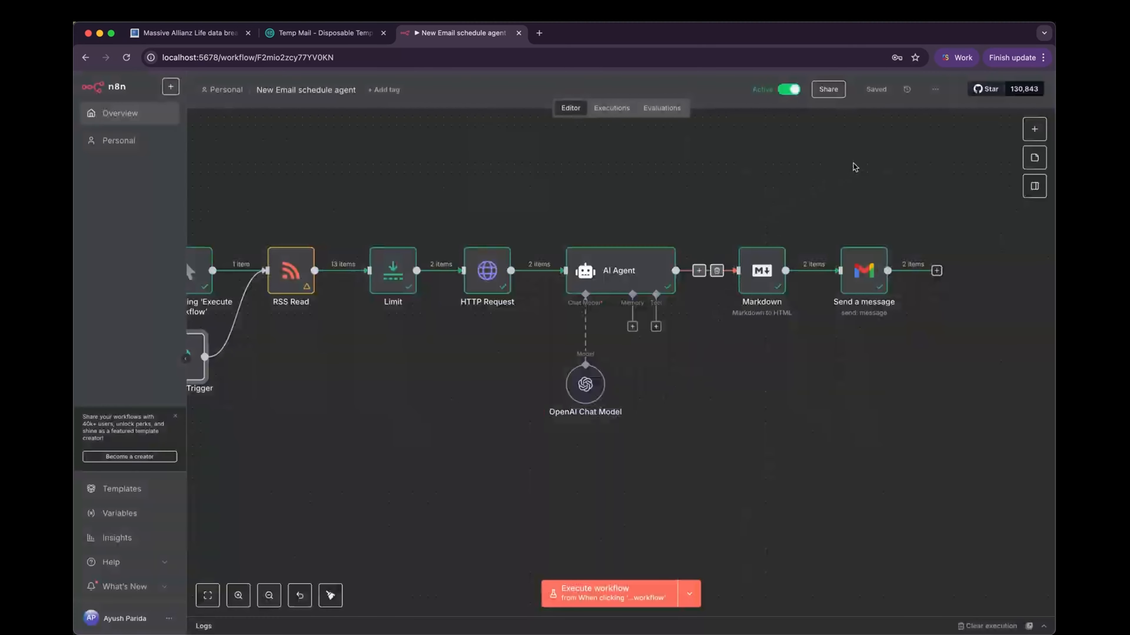